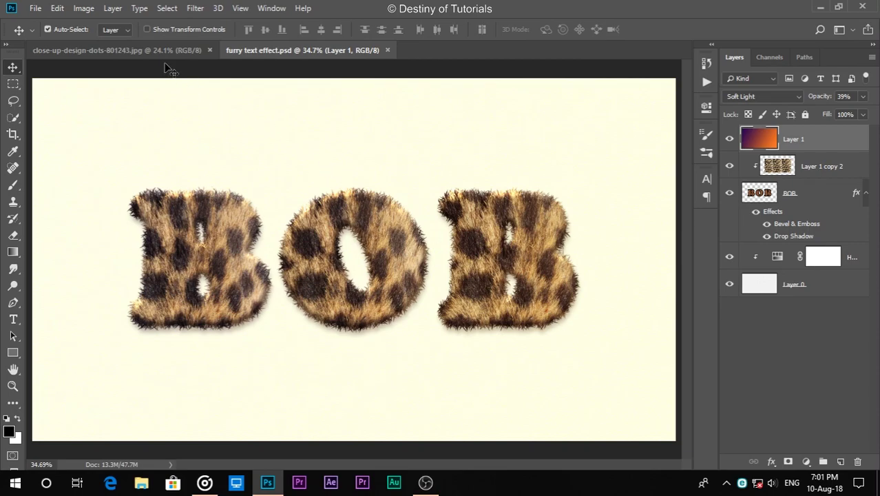
- Create a new landscape RGB document of 2880 × 1620 pixels at 350 pixels/inch with a white (ffffff) background
left_click(159, 51)
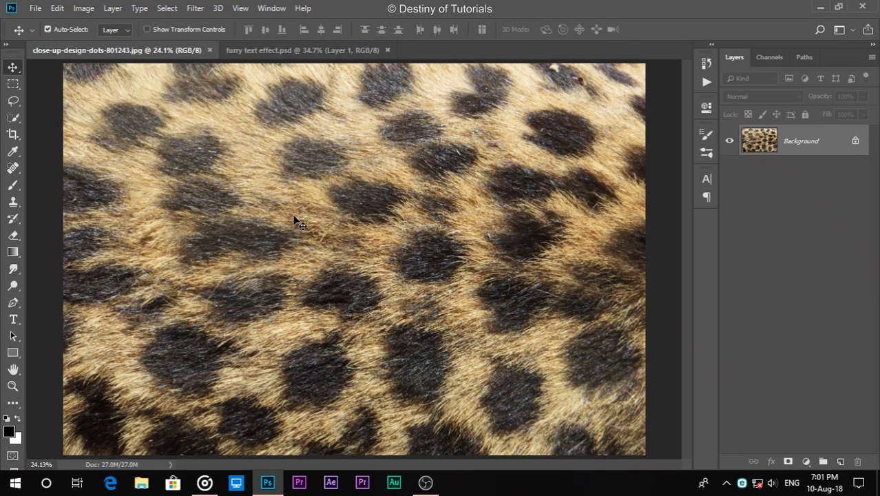
left_click(33, 9)
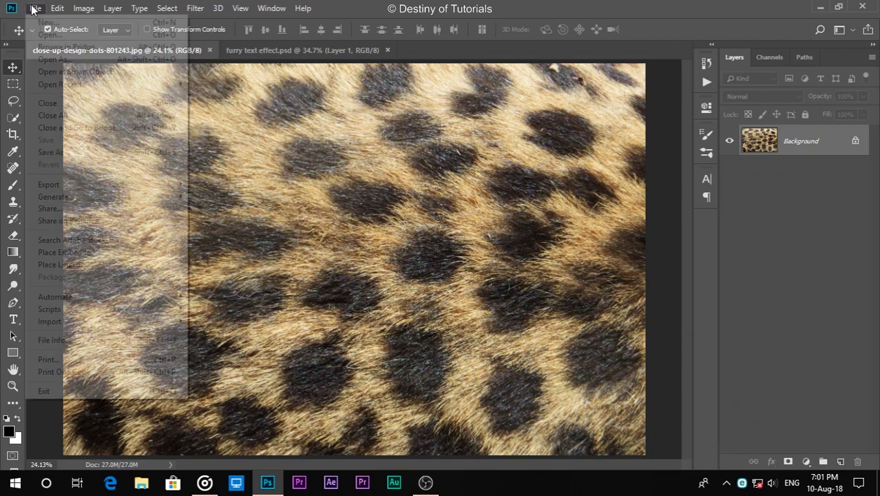
left_click(39, 24)
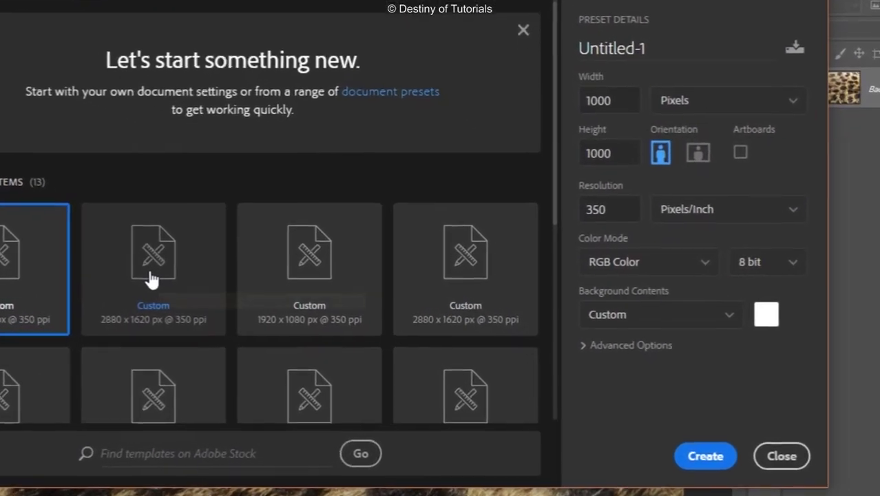
left_click(248, 282)
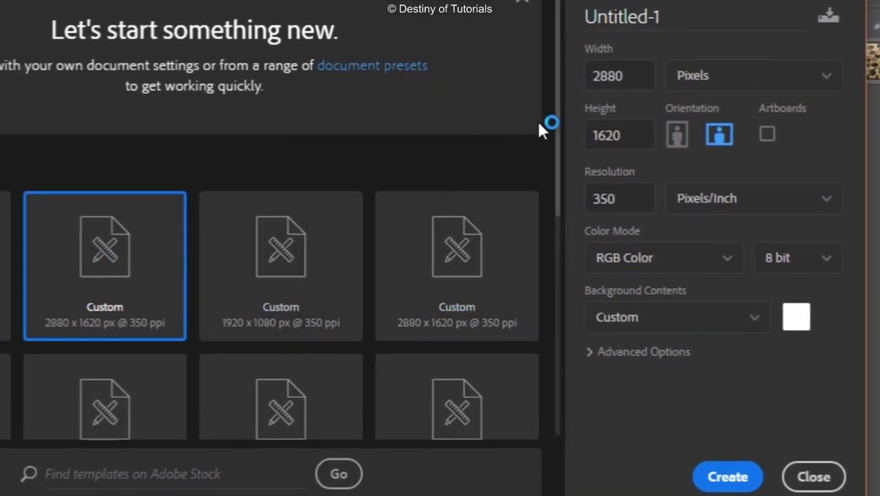
double_click(633, 72)
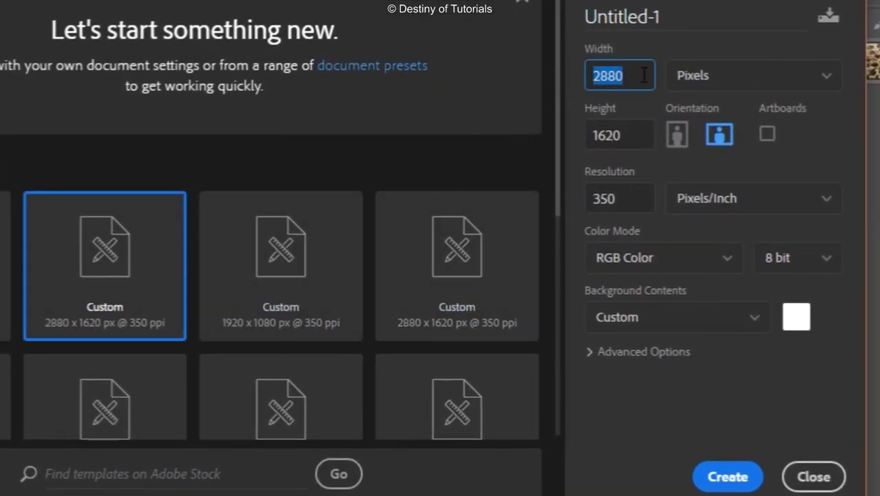
double_click(647, 138)
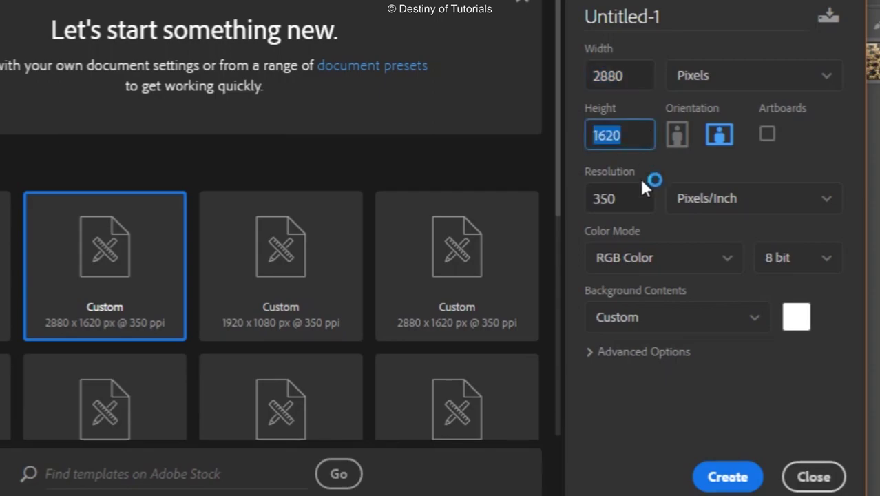
double_click(641, 202)
left_click(797, 317)
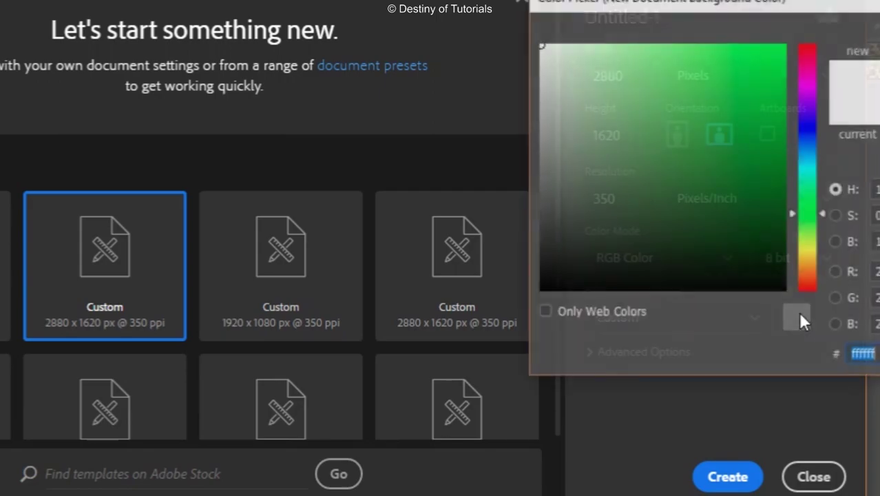
left_click_drag(754, 280, 471, 7)
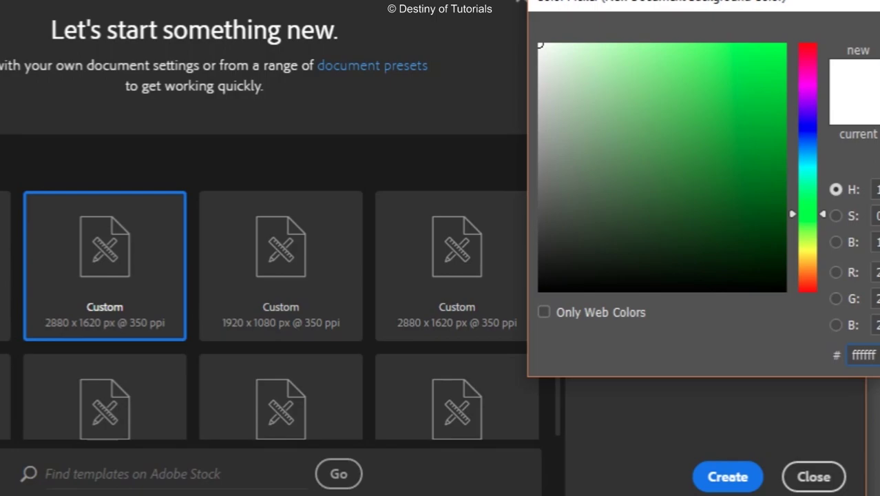
key("Return")
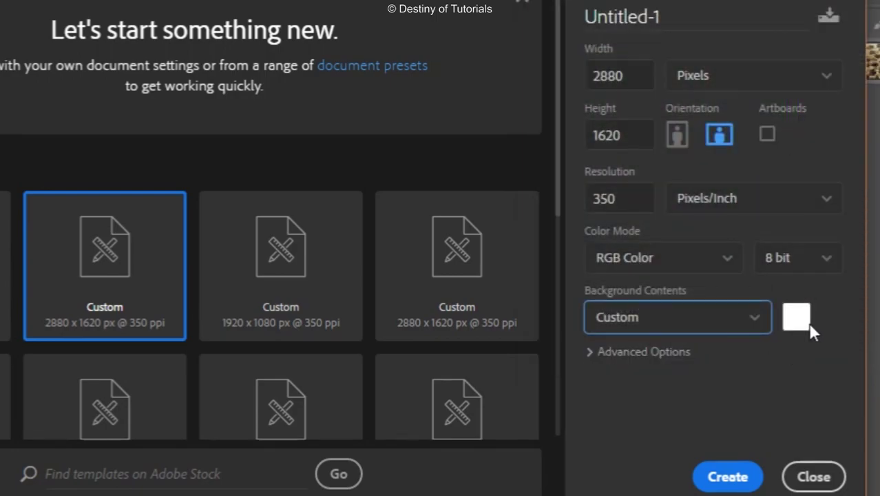
left_click(752, 476)
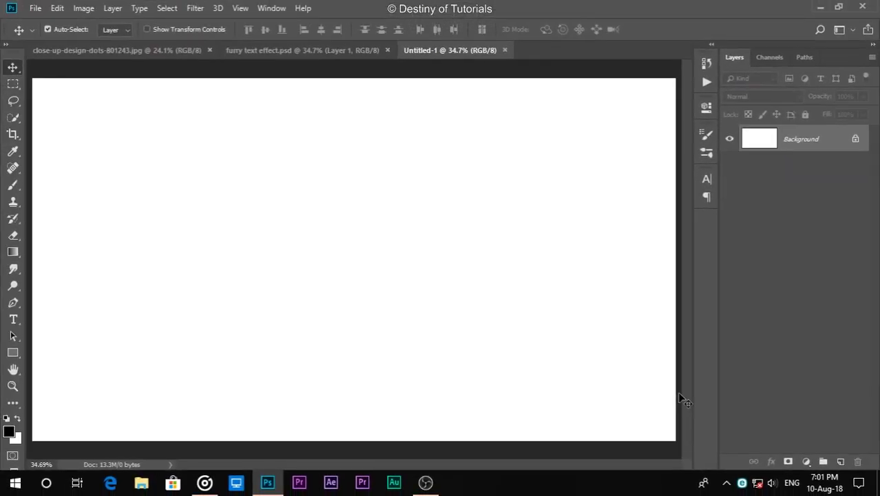
- Copy the leopard fur image from close-up-design-dots-801243.jpg into the new document and position it over the canvas
left_click(101, 56)
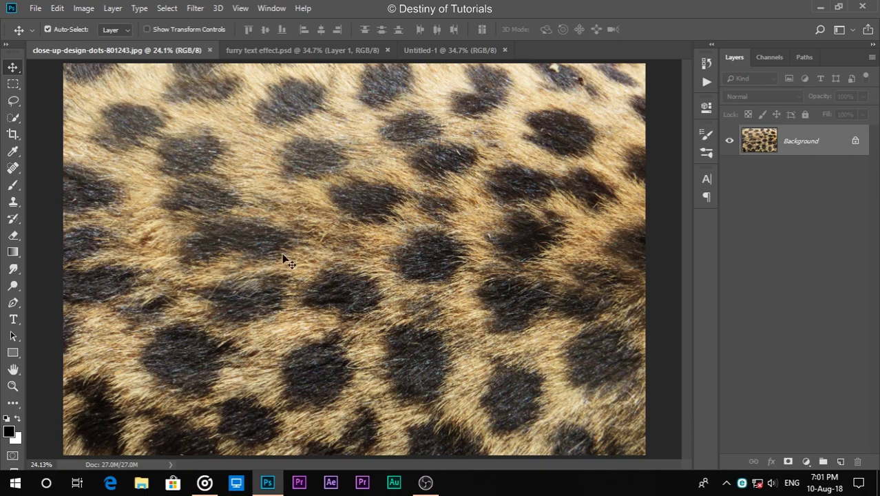
left_click(11, 68)
left_click(91, 65)
left_click_drag(455, 55, 385, 252)
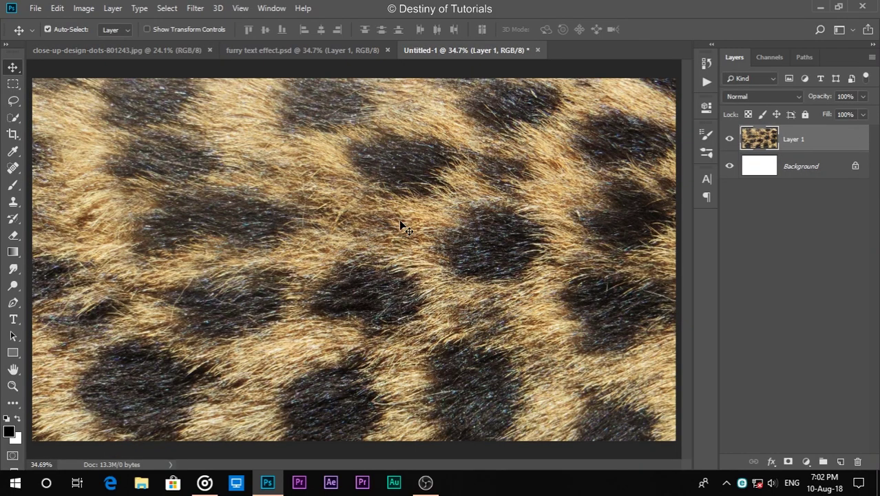
left_click_drag(400, 221, 387, 255)
- Scale the fur layer down to about 36% so it fits inside the canvas, and hide it
key("ctrl+t")
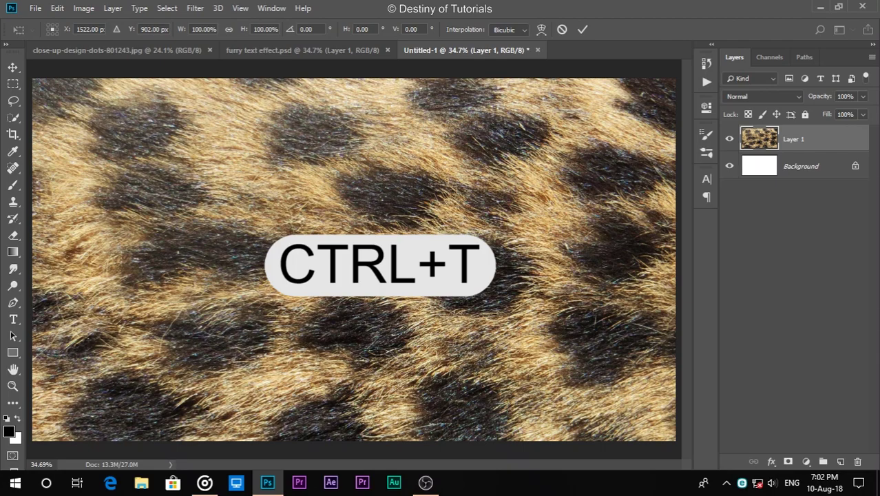
key("ctrl+0")
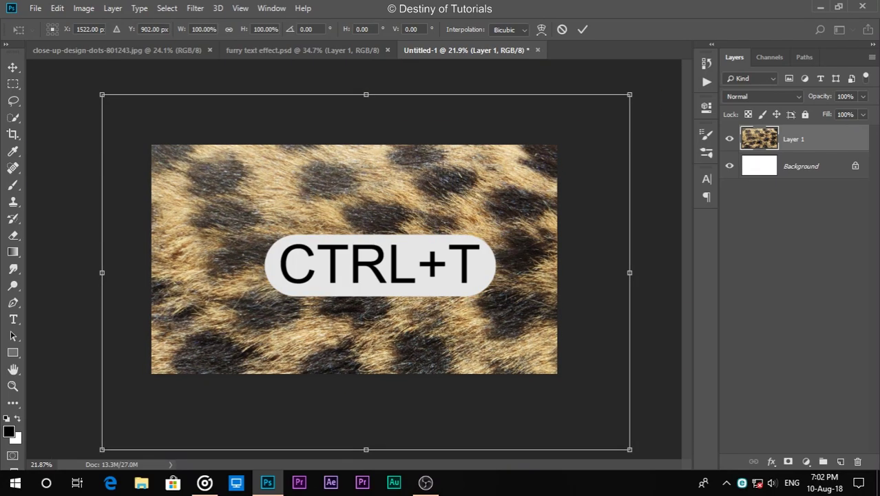
left_click_drag(629, 449, 461, 335)
left_click(583, 29)
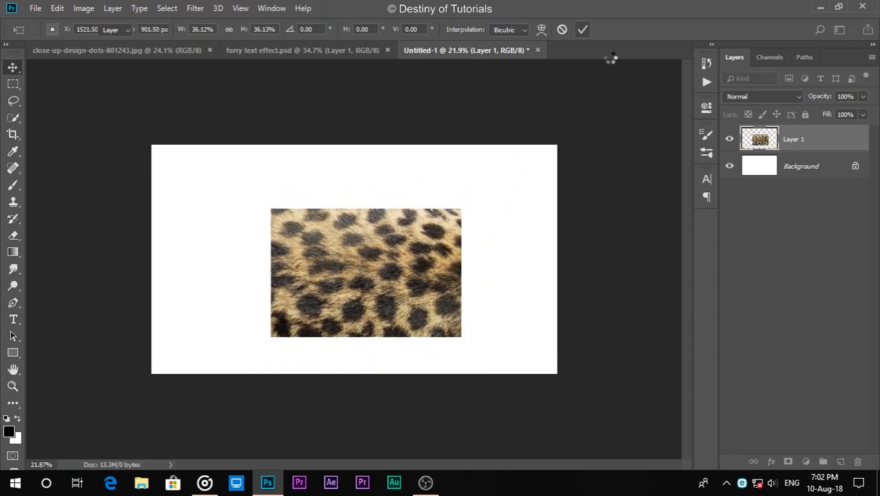
key("ctrl+0")
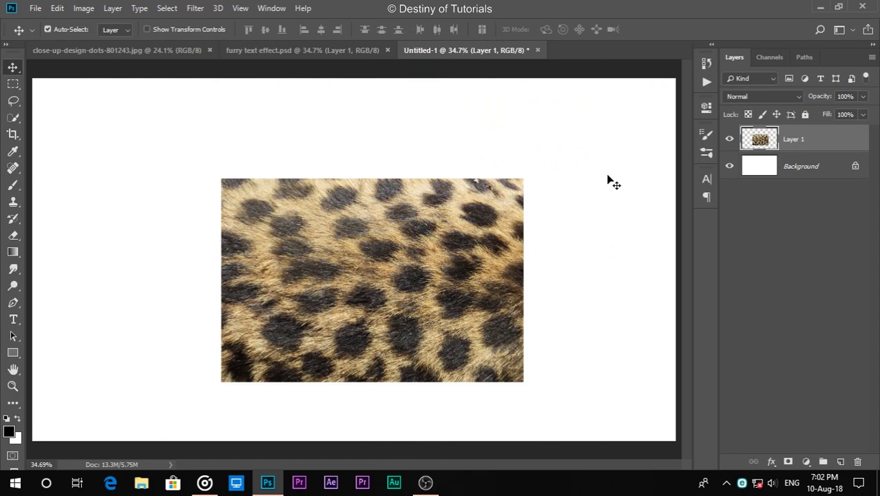
left_click(728, 141)
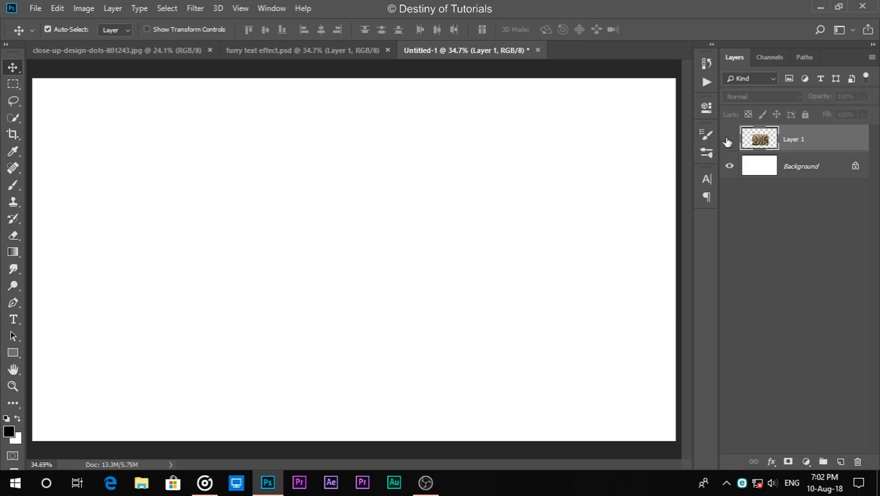
- Add the text BOB to the canvas in black Cooper Std, Black style, 160.06 pt, centre-aligned
left_click(13, 318)
left_click(44, 319)
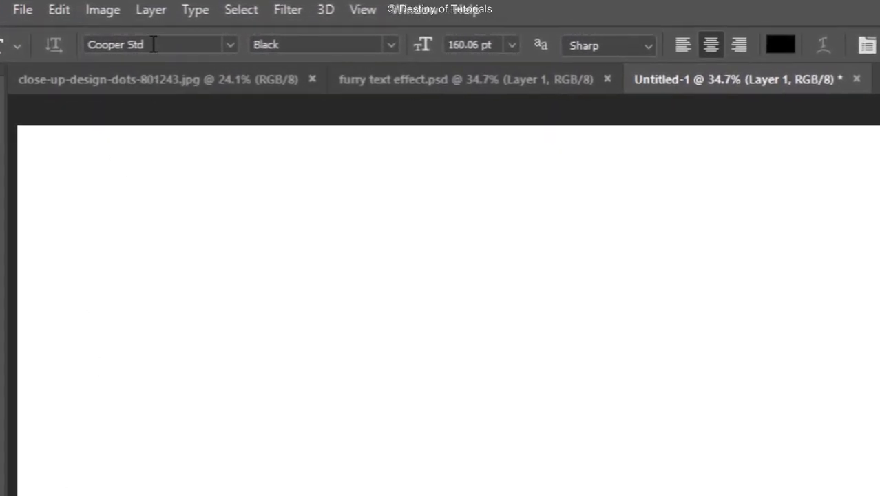
left_click_drag(69, 41, 204, 45)
left_click(287, 44)
left_click(300, 43)
left_click(391, 45)
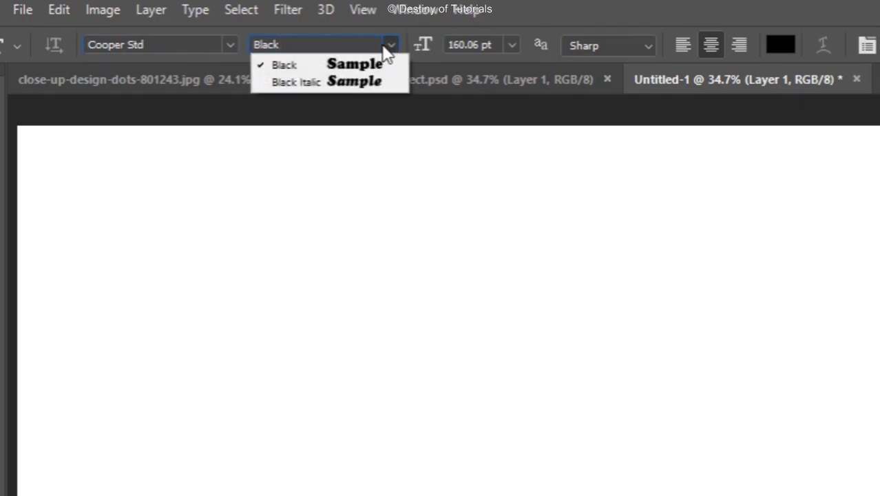
left_click(539, 7)
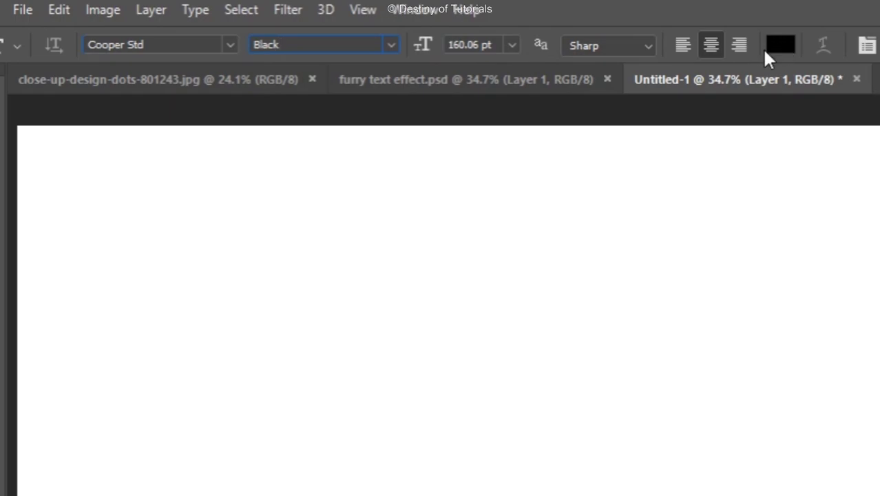
left_click(531, 412)
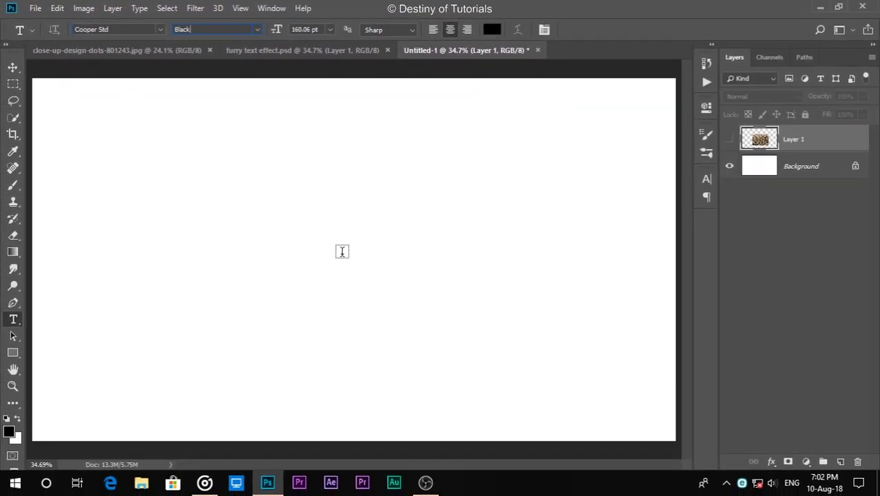
left_click(342, 253)
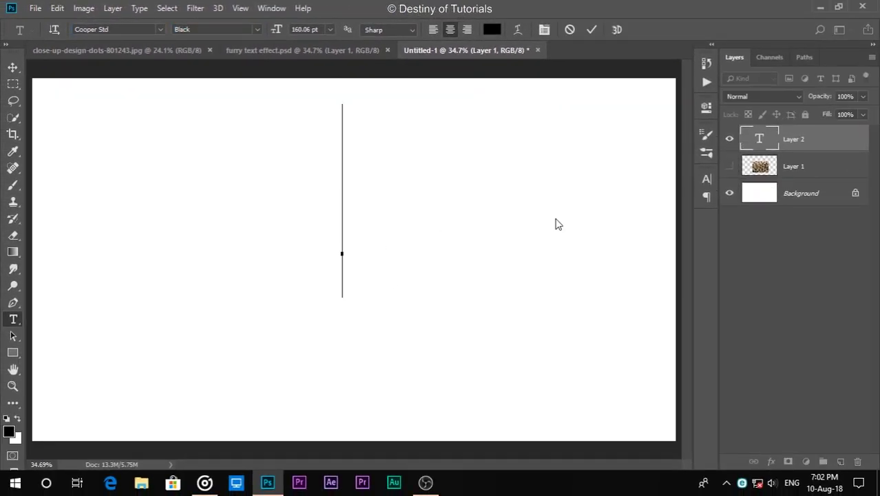
type("BOB")
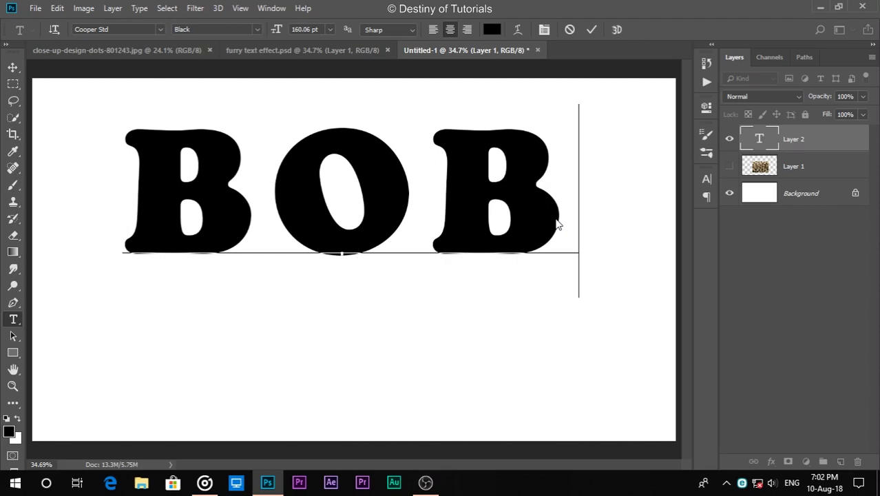
left_click(591, 31)
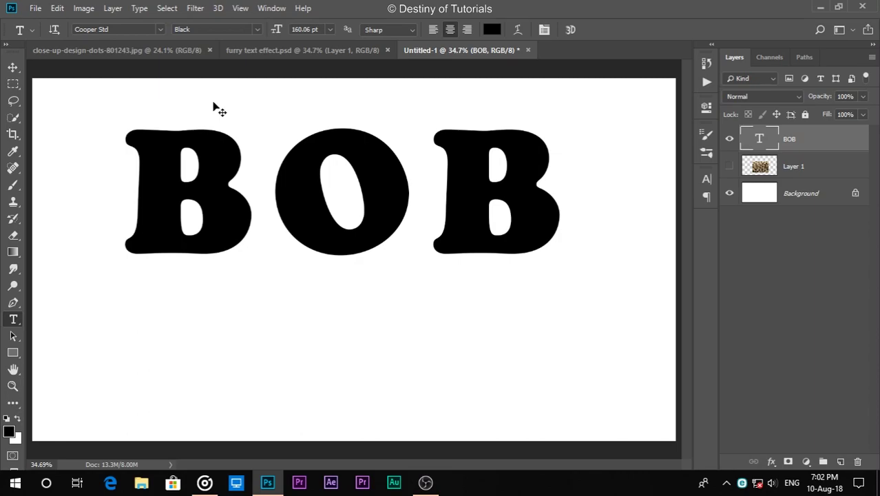
- Centre the BOB text horizontally and vertically on the canvas and clear the selection
key("ctrl+a")
left_click(14, 67)
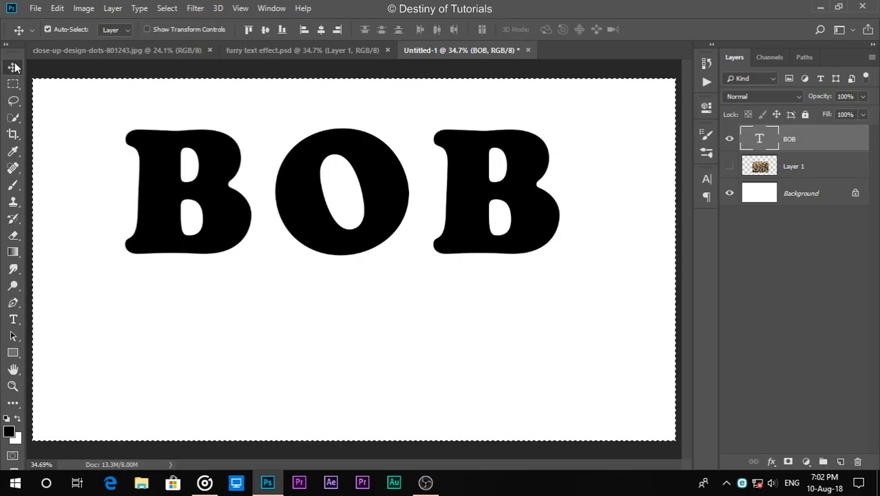
left_click(322, 28)
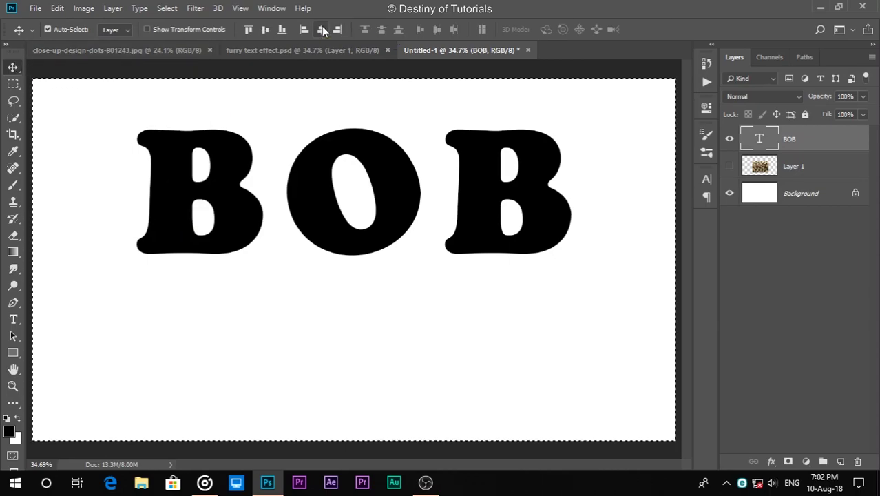
left_click(265, 30)
key("ctrl+d")
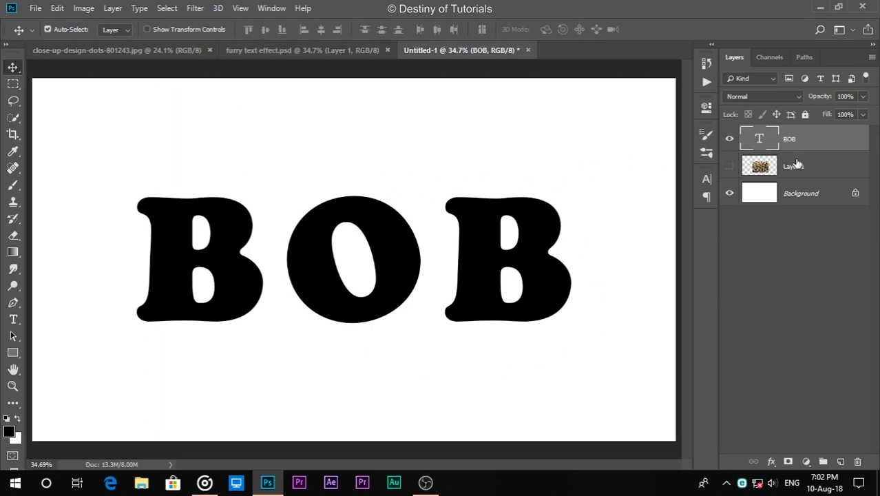
- Place the fur layer above the BOB text layer and make it visible
left_click_drag(819, 172, 818, 130)
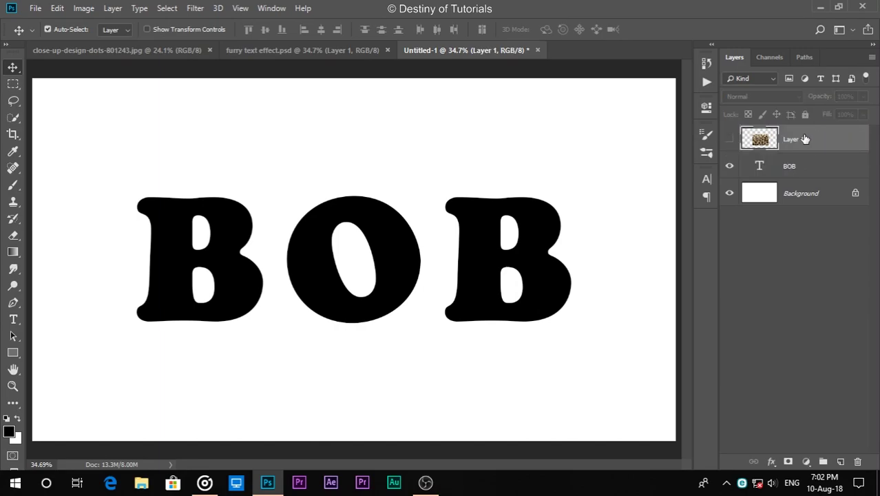
left_click(729, 139)
- Rotate the fur layer 90°, scale it to about 84%, and position it over the first letter B
key("ctrl+t")
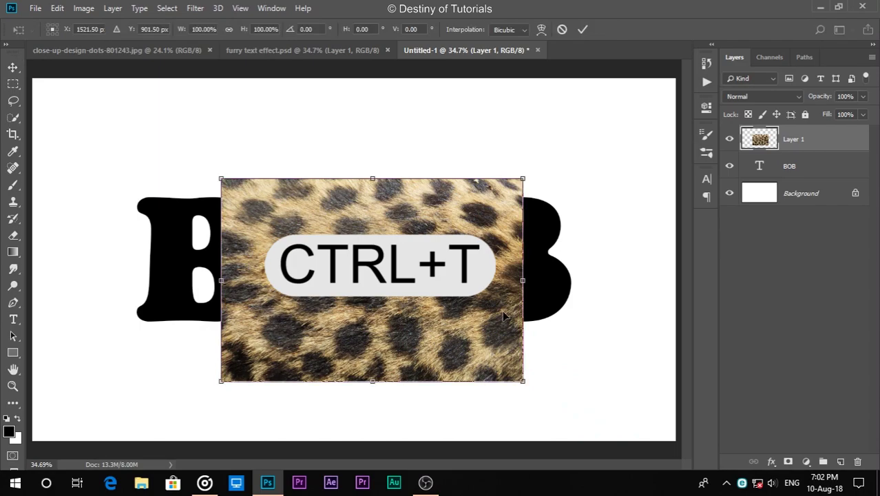
left_click_drag(533, 391, 491, 112)
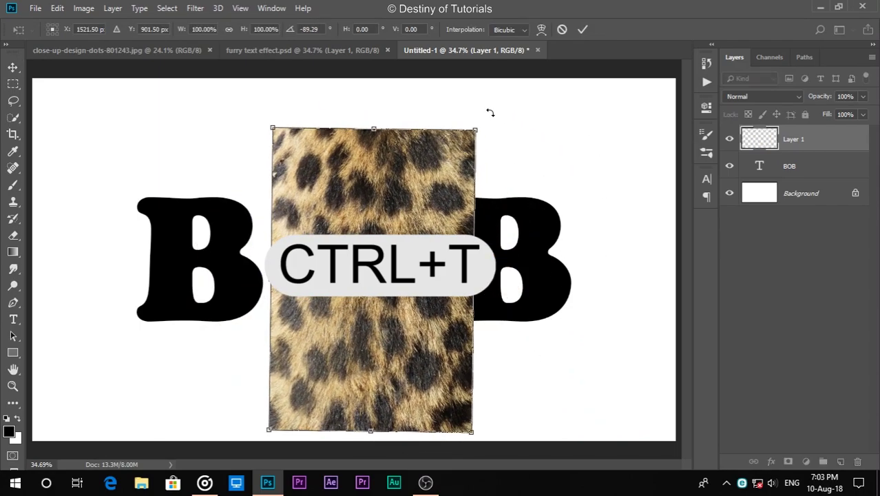
key("ctrl+z")
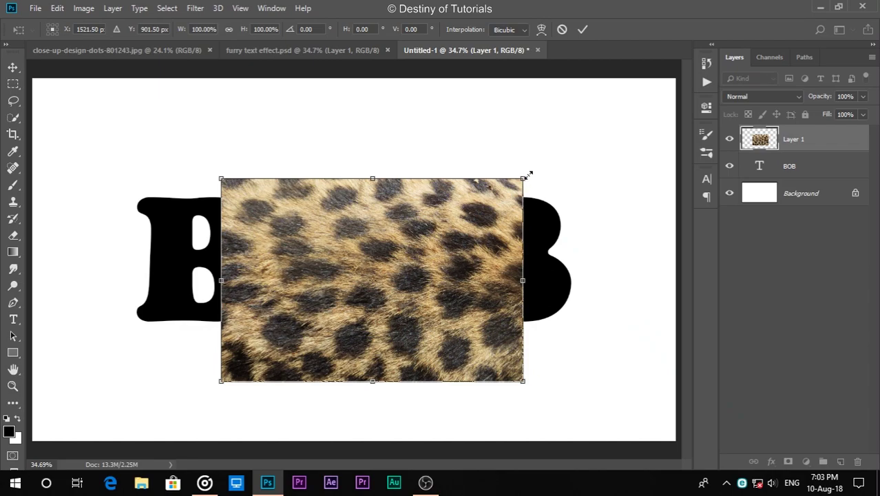
left_click_drag(529, 168, 218, 318)
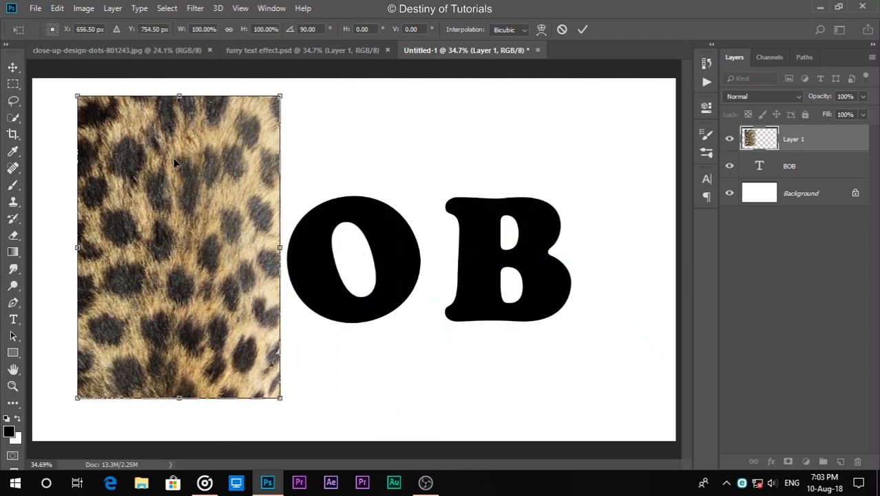
left_click_drag(77, 98, 105, 148)
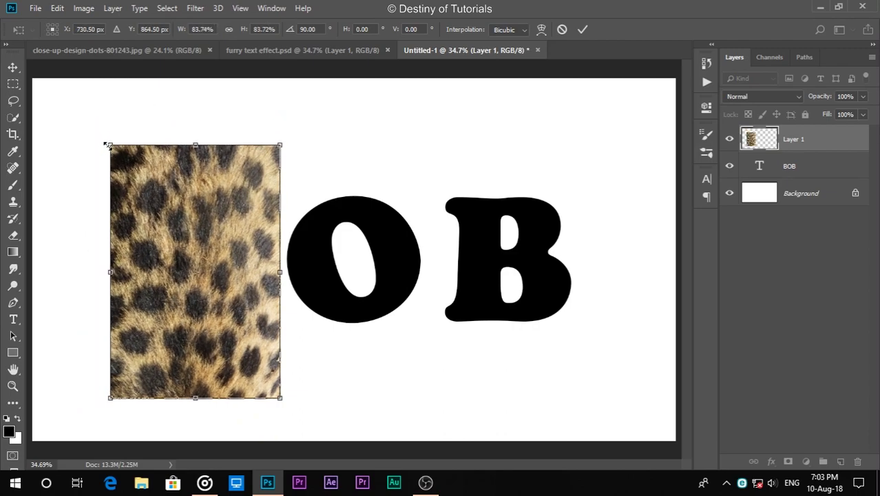
left_click_drag(190, 257, 183, 241)
left_click(582, 29)
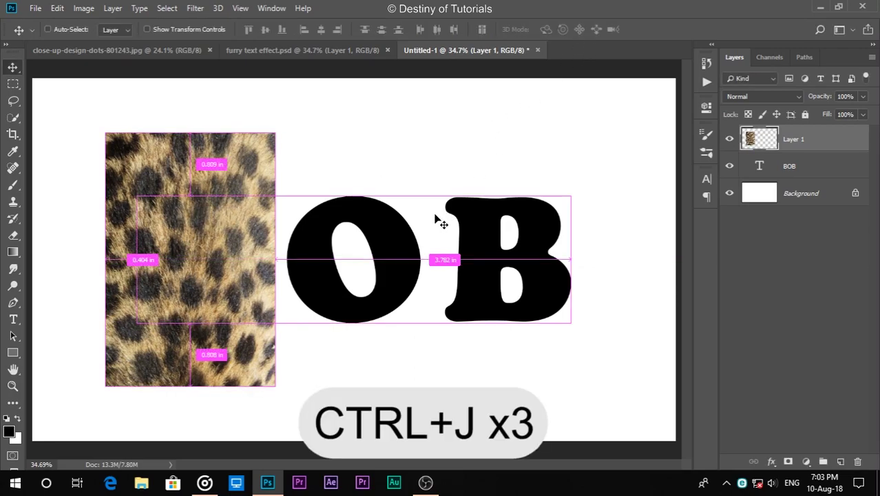
- Duplicate the fur layer twice and line up the three fur pieces edge to edge so they cover the whole word BOB
key("ctrl+j")
left_click_drag(204, 285, 373, 285)
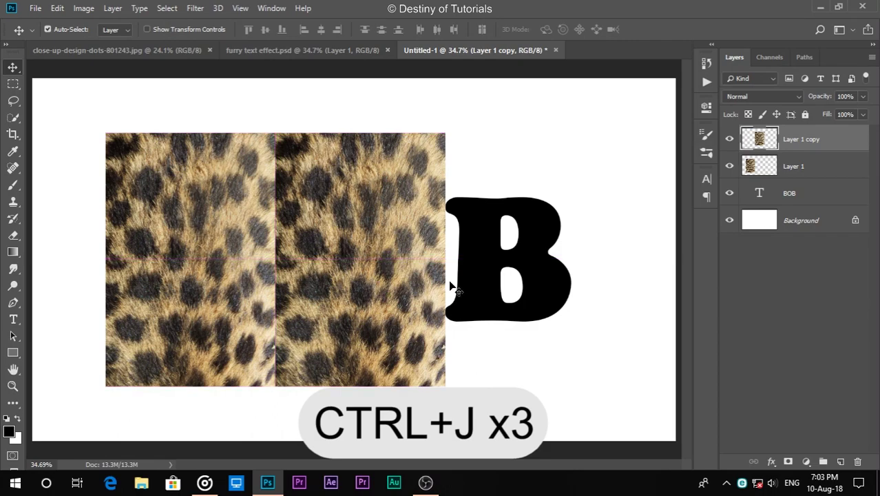
left_click_drag(238, 285, 231, 282)
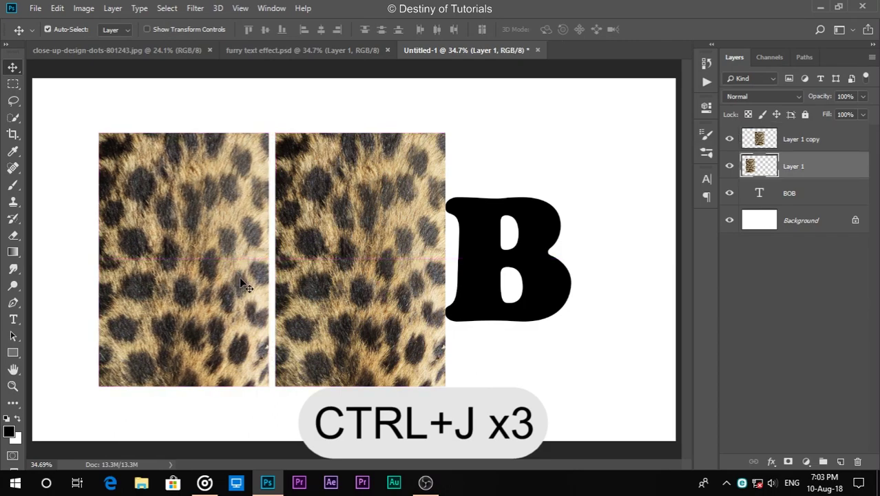
left_click(324, 280)
left_click_drag(326, 280, 320, 280)
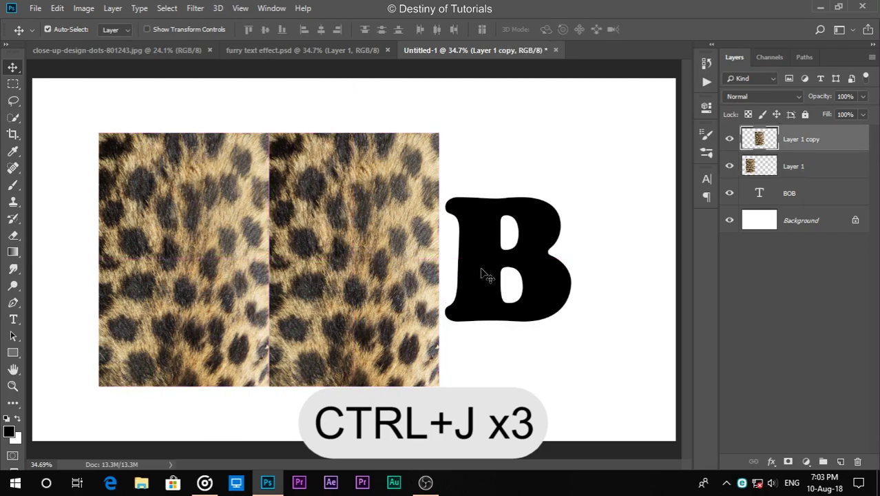
key("ctrl+j")
left_click_drag(367, 267, 533, 273)
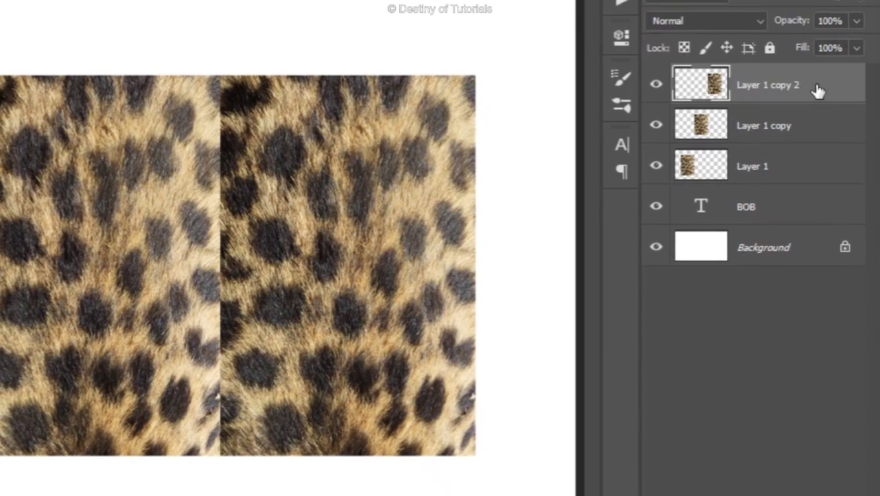
- Merge the three fur layers into one layer and rename it Furs
key("shift")
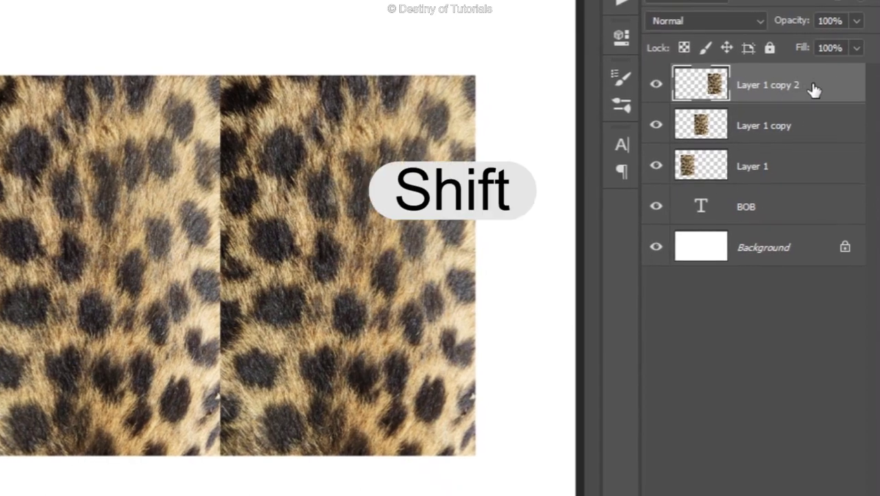
left_click(838, 166, "shift")
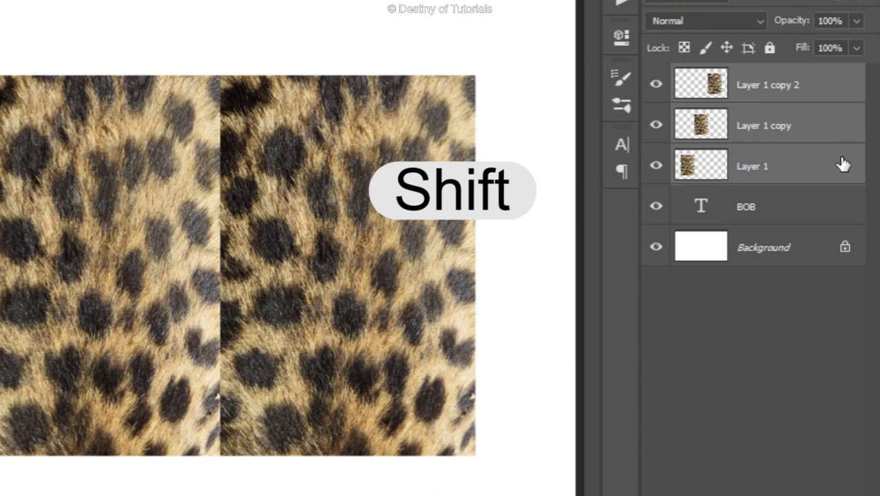
key("ctrl+e")
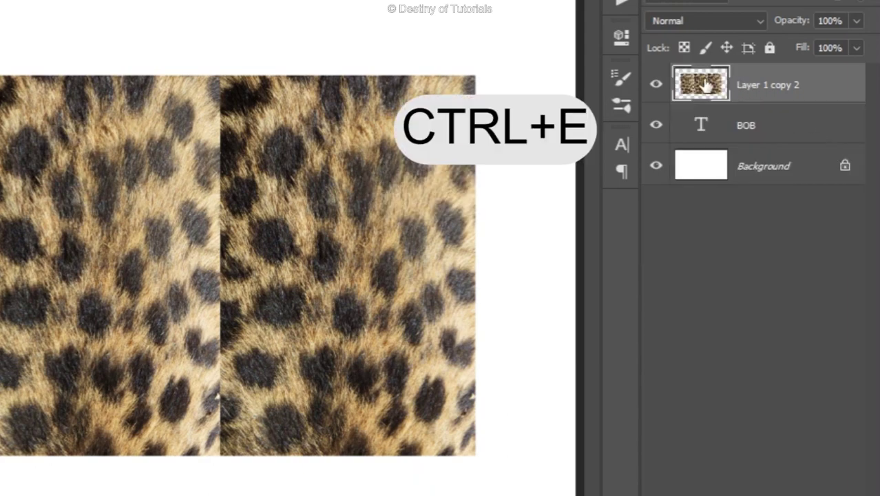
double_click(773, 85)
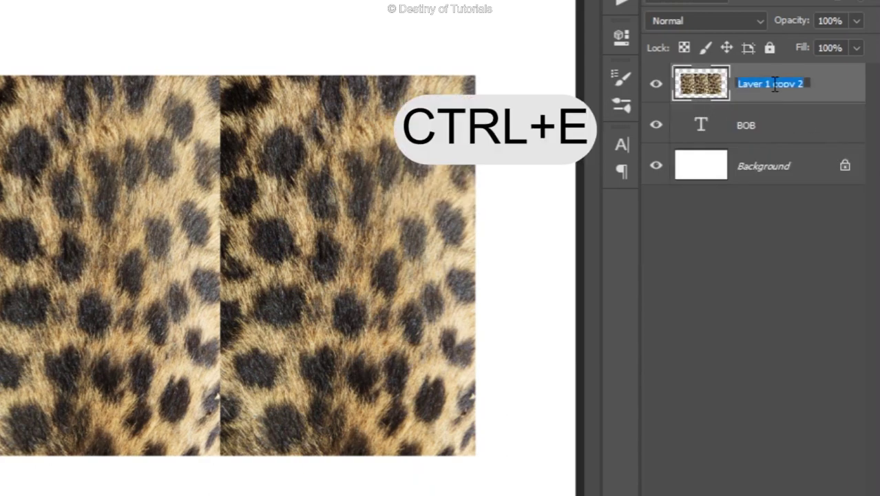
type("Furs")
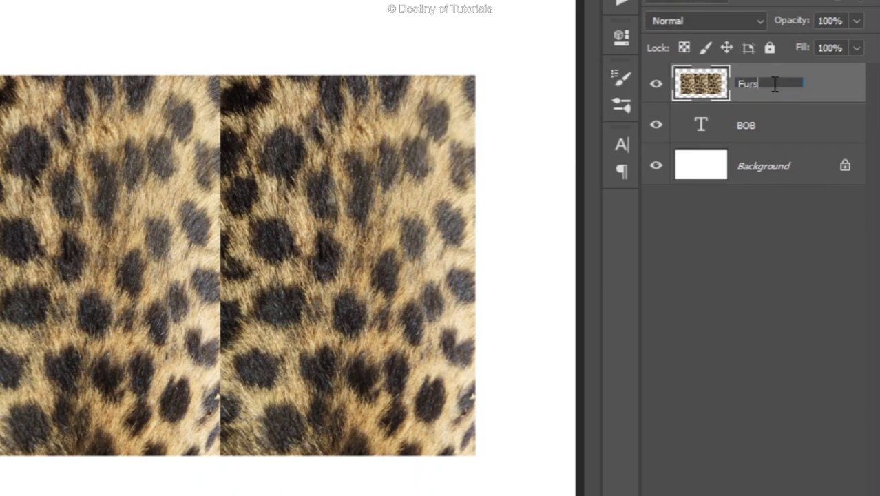
key("Return")
- Hide the Furs layer and rasterize the BOB text layer
left_click(658, 86)
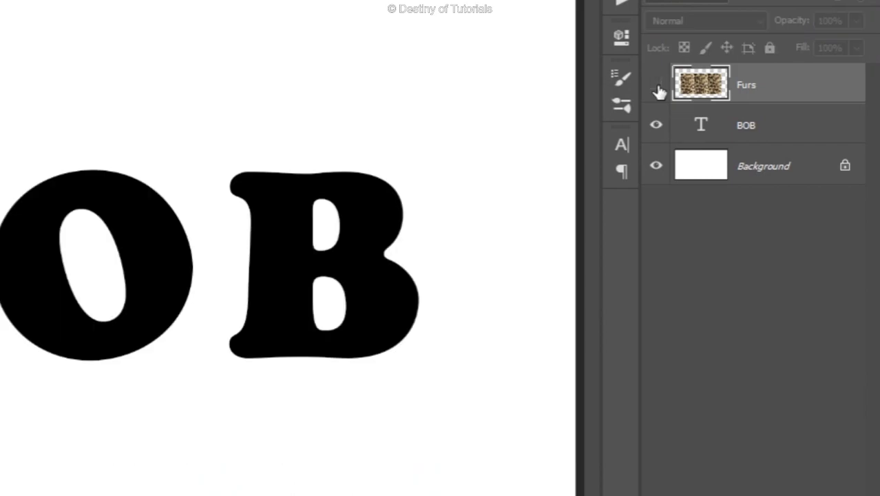
right_click(796, 124)
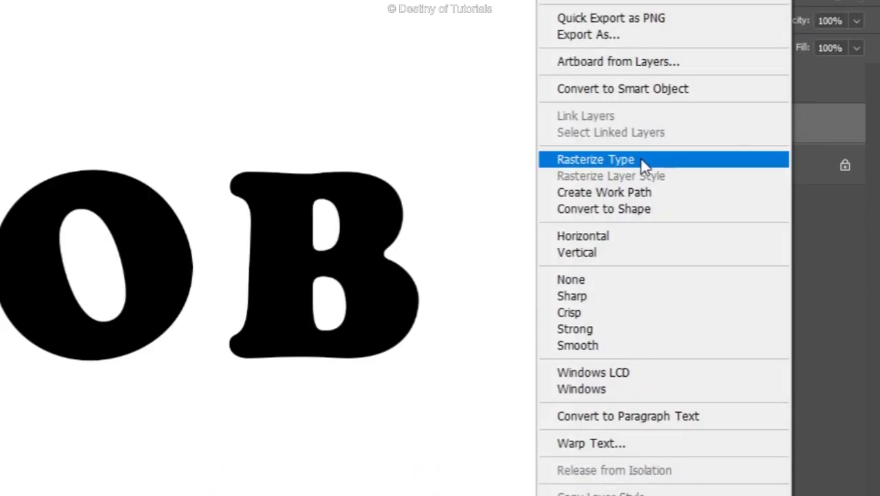
left_click(681, 164)
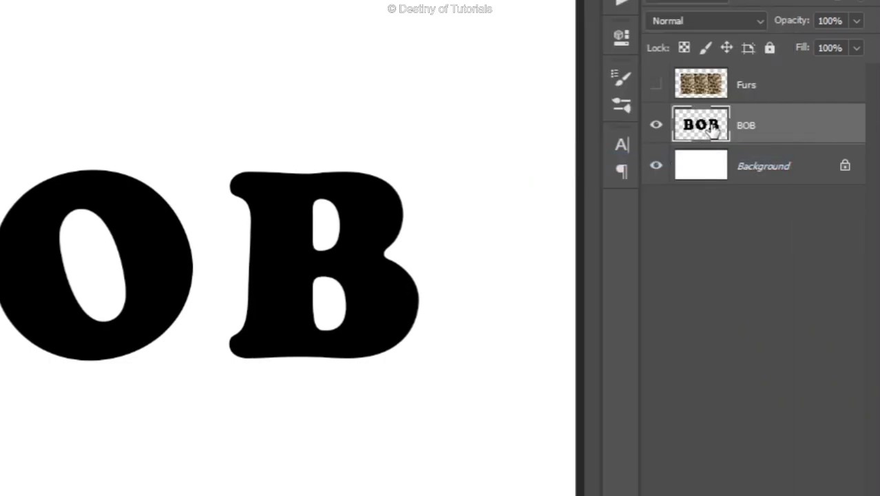
- Make the Furs layer visible again and clip it to the BOB layer
left_click(653, 88)
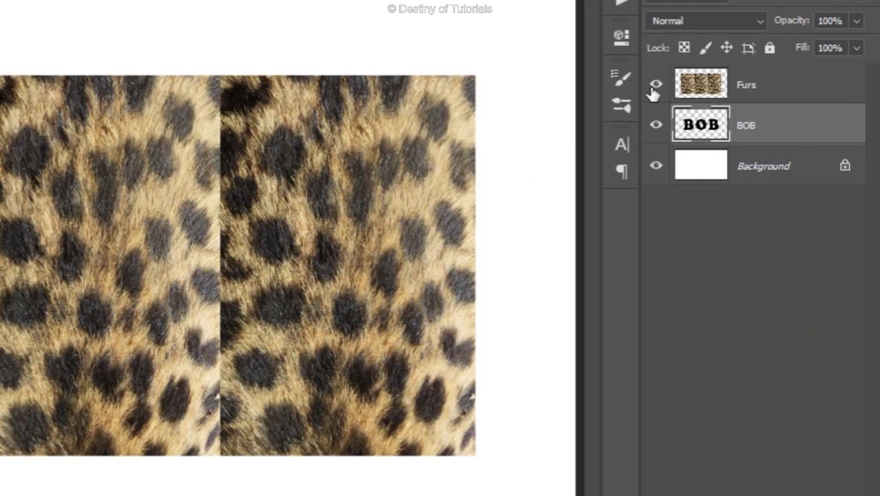
left_click(761, 86)
key("ctrl+alt+g")
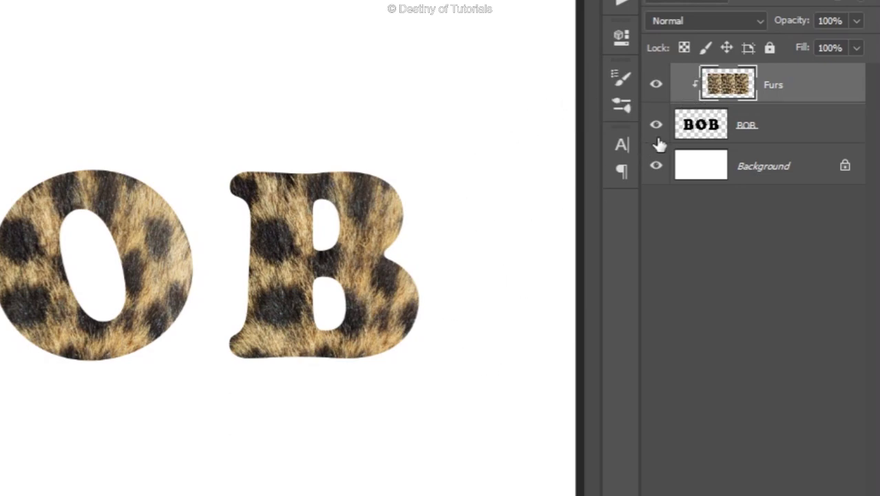
- Load the outlines of the BOB layer's letters as a selection
left_click(790, 131)
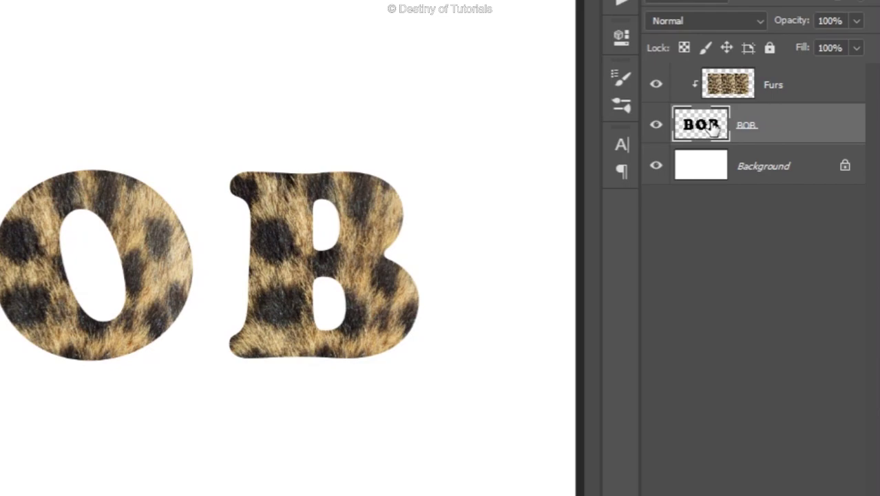
key("ctrl")
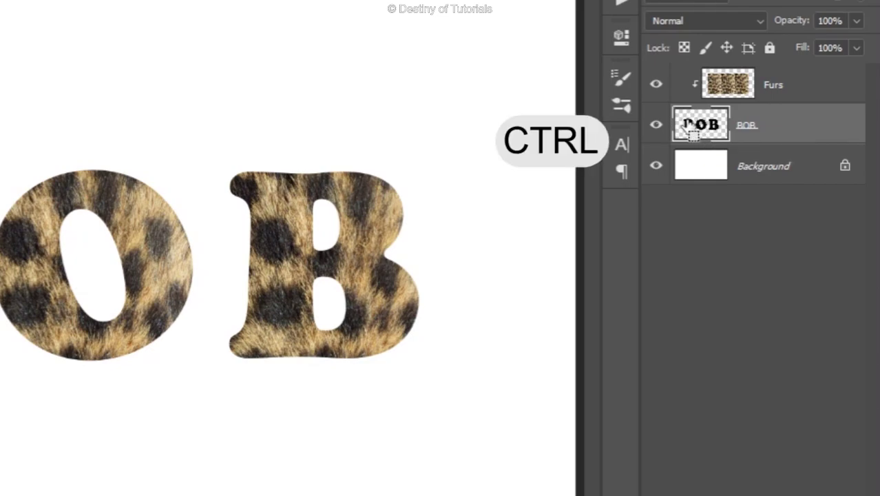
left_click(704, 133, "ctrl")
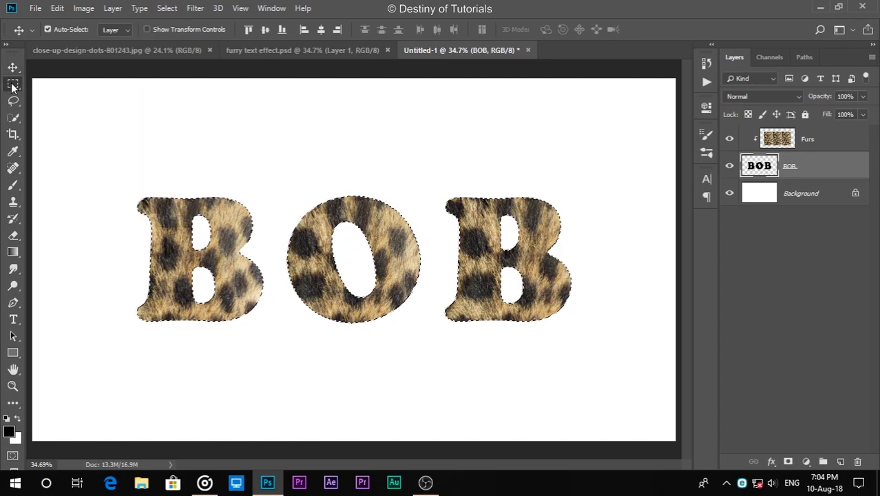
- Convert the letter selection into a work path with a tolerance of 1.0 pixels
right_click(13, 85)
left_click(46, 83)
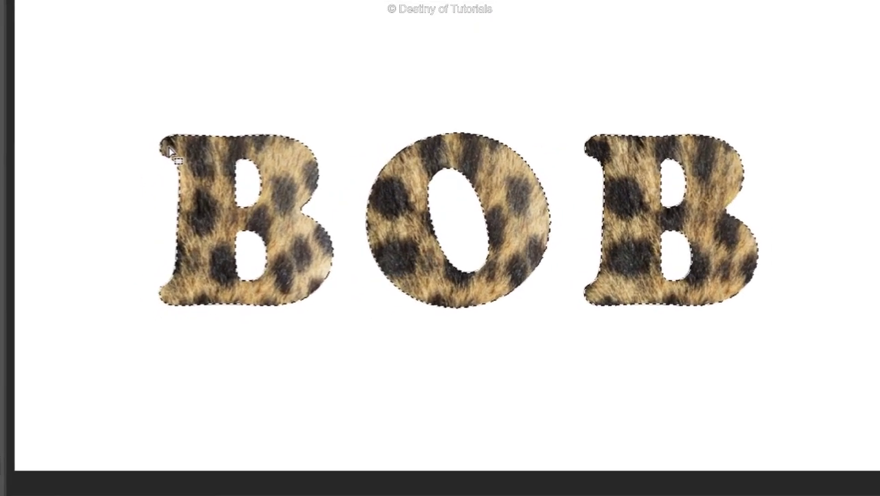
right_click(152, 199)
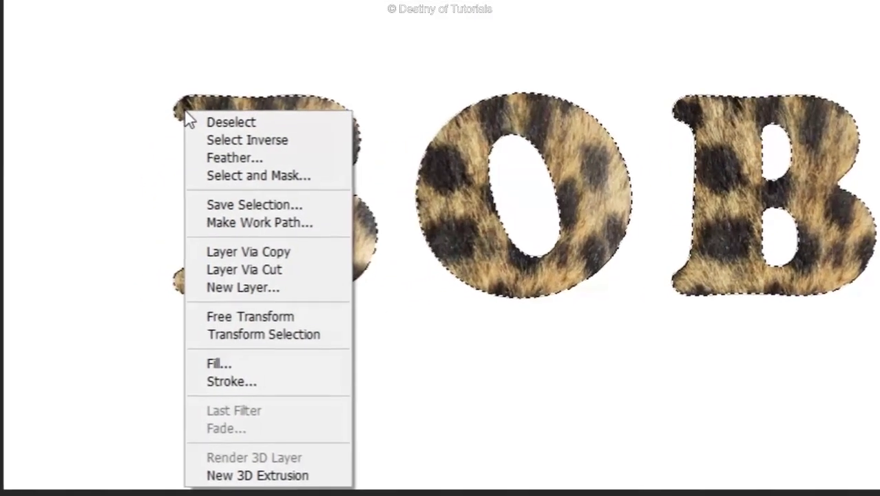
left_click(296, 221)
left_click(645, 133)
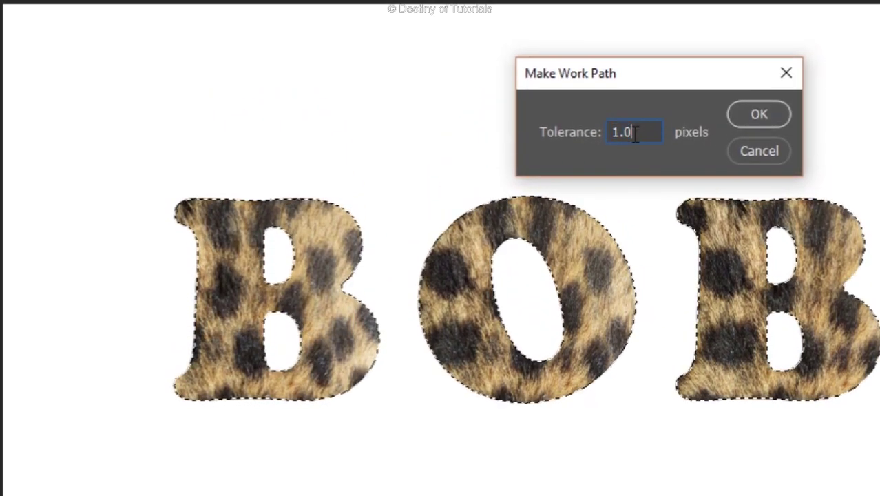
left_click(756, 114)
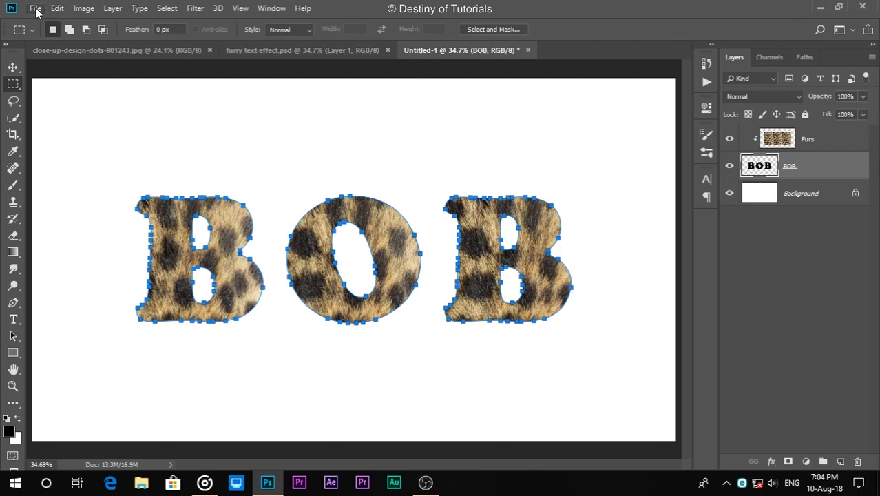
- Create a new 1000 x 1000 pixel RGB document at 350 pixels/inch with a white background
left_click(35, 9)
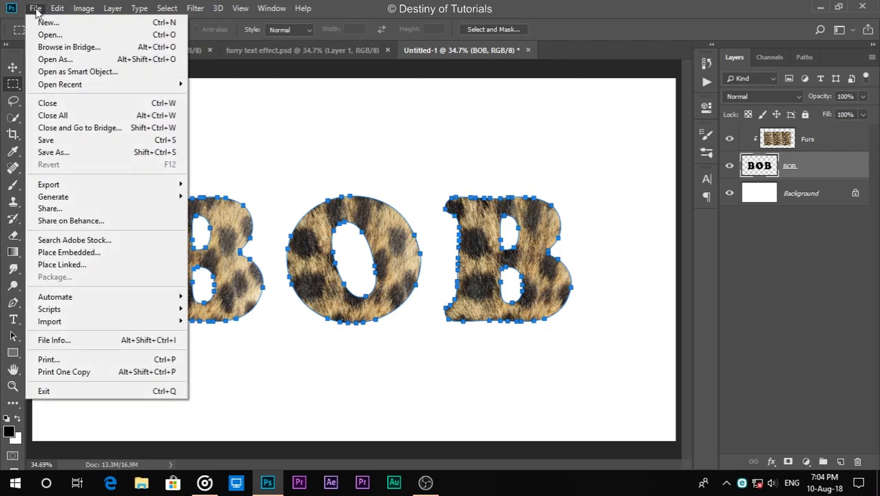
left_click(38, 22)
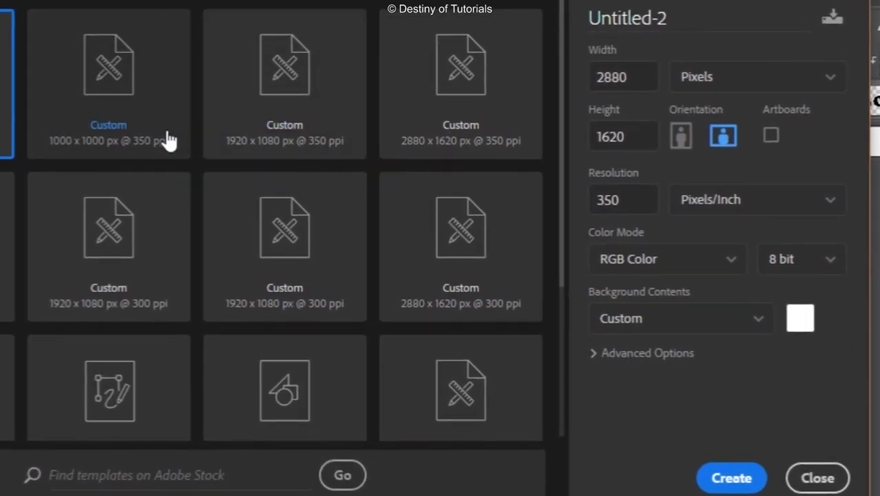
left_click(218, 157)
left_click(638, 80)
left_click(651, 135)
left_click(620, 201)
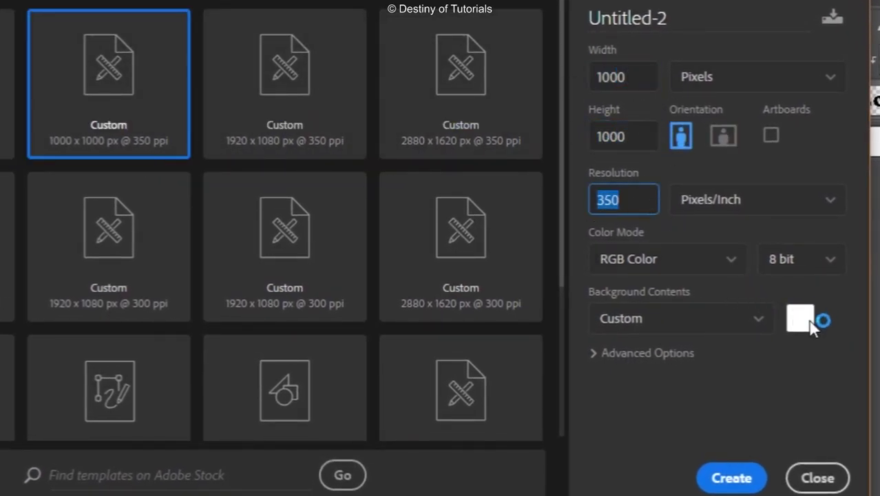
left_click(728, 478)
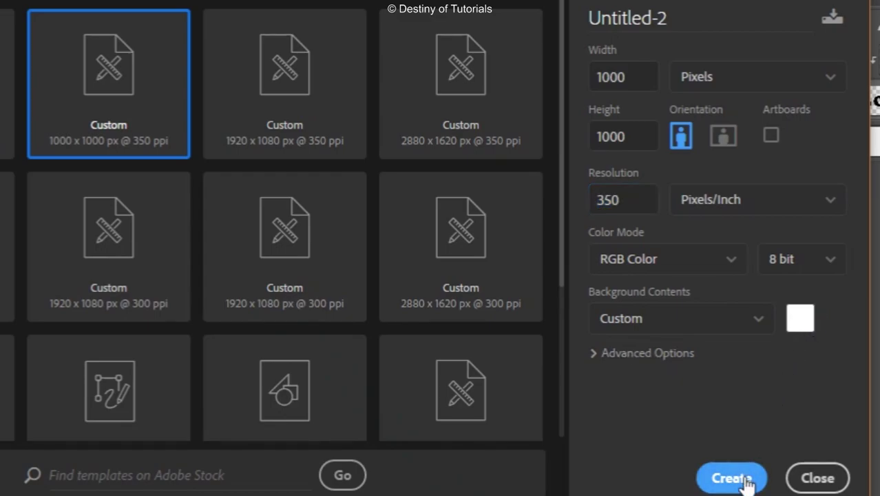
- Activate the Pen tool and add an empty layer above the background of the new document
key("ctrl+plus")
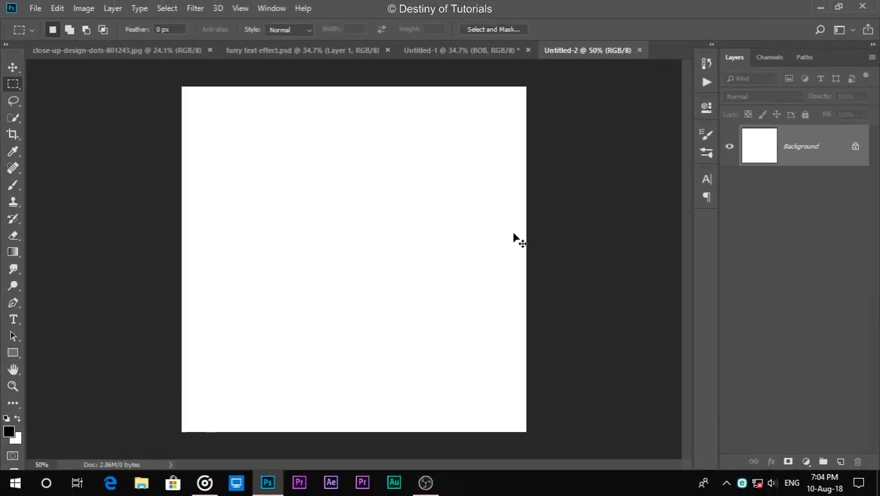
key("ctrl+minus")
key("ctrl+minus")
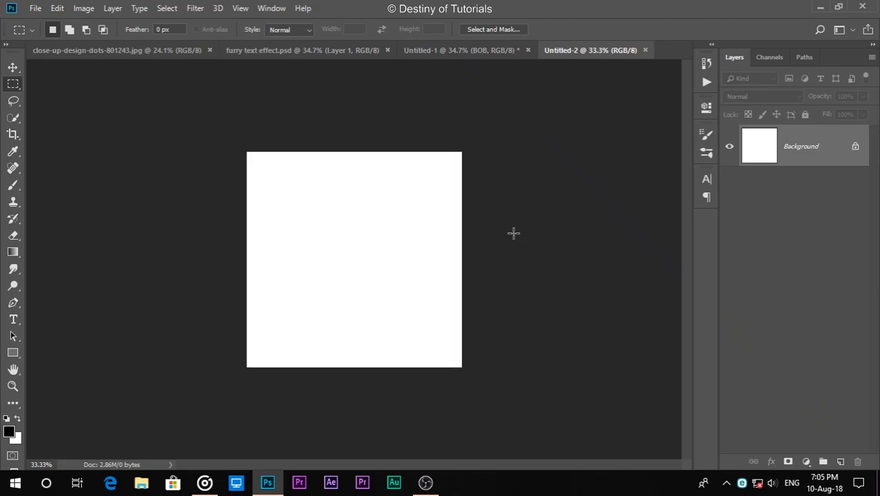
key("p")
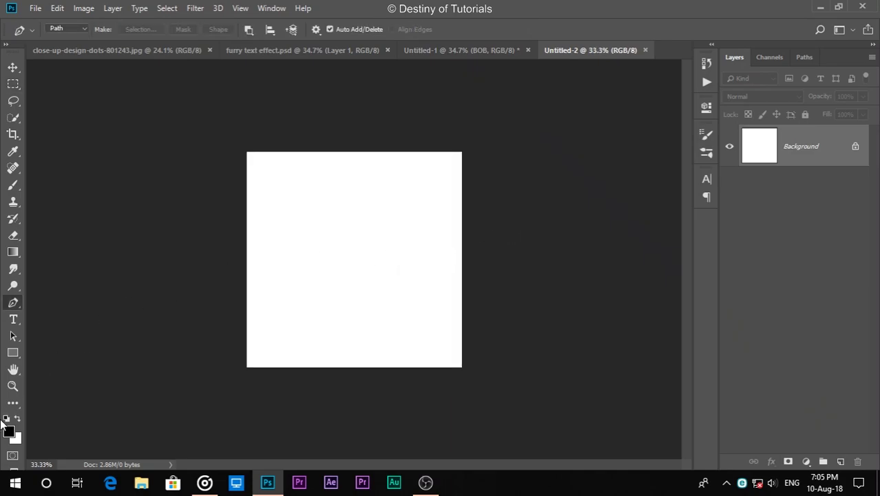
right_click(14, 301)
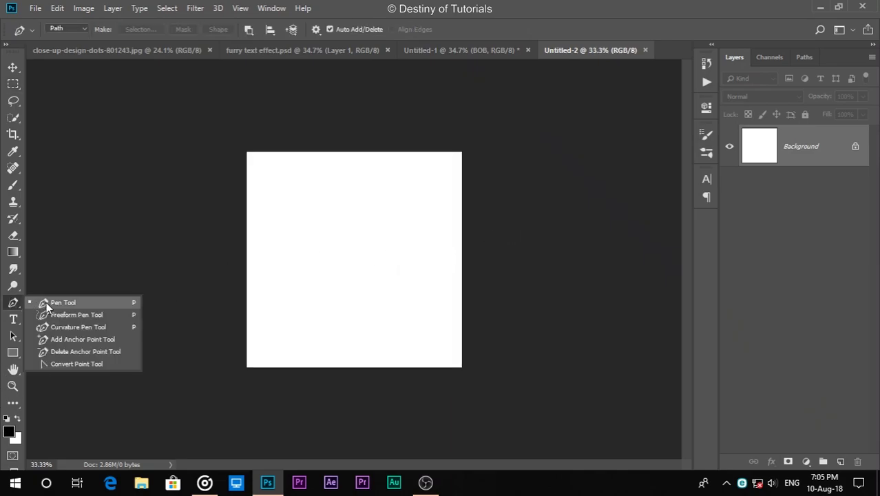
left_click(46, 302)
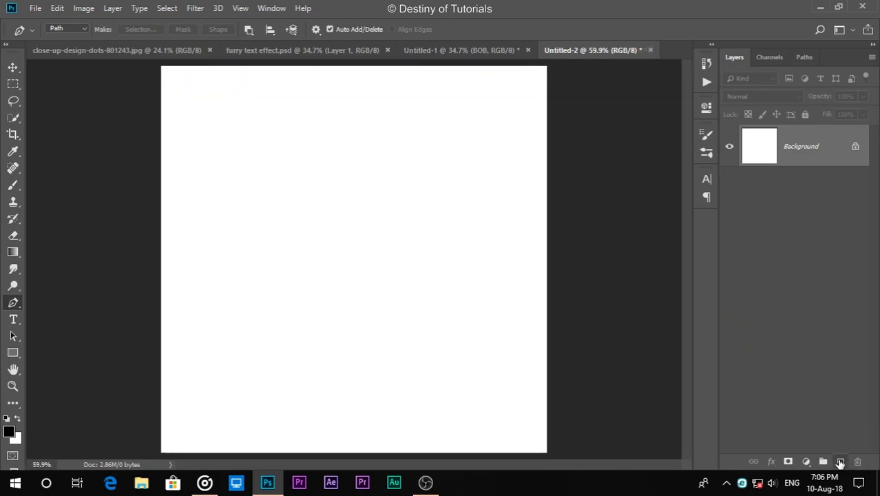
left_click(841, 461)
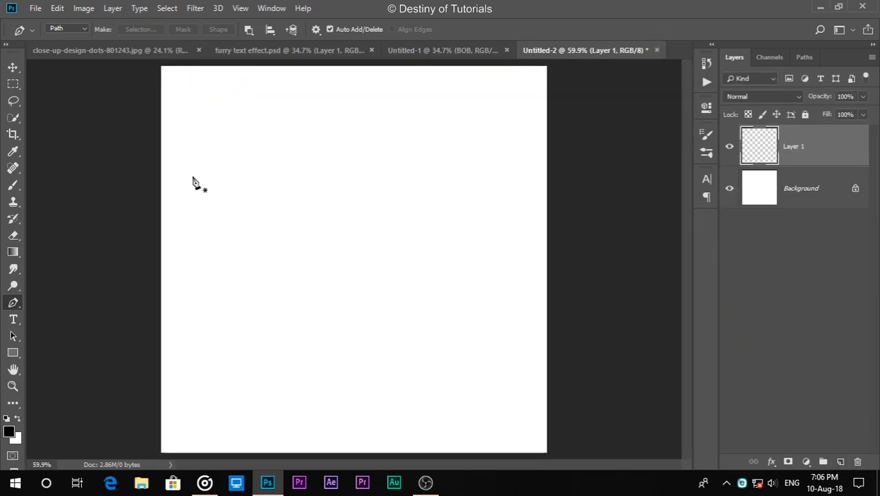
- Draw a closed, thin, curved hair-shaped path running diagonally from near the canvas's upper-left corner to near its lower-right corner
left_click(190, 100)
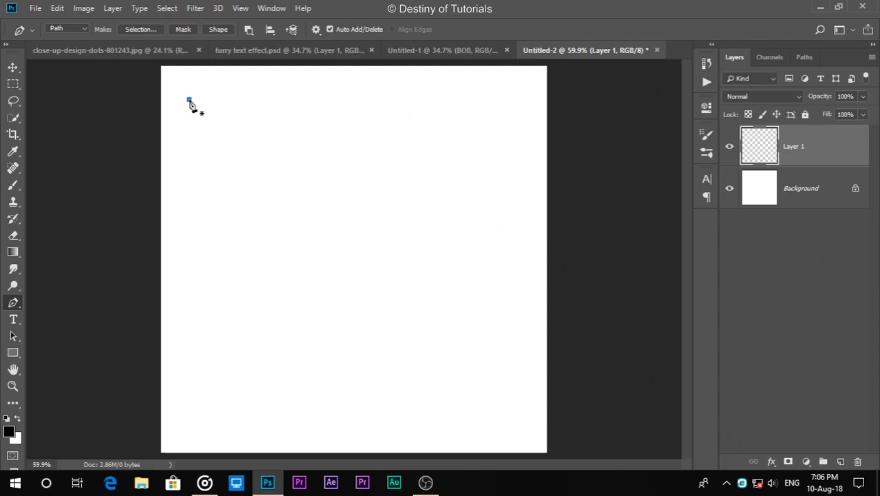
left_click_drag(509, 425, 786, 492)
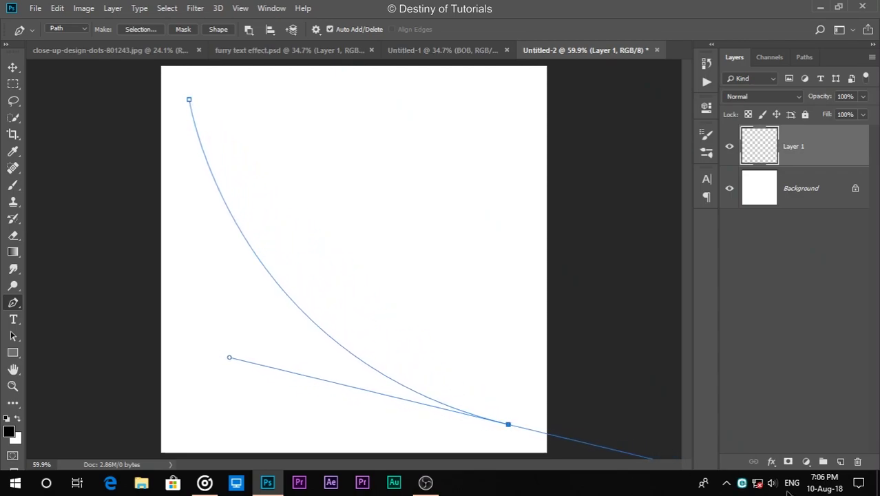
key("ctrl+minus")
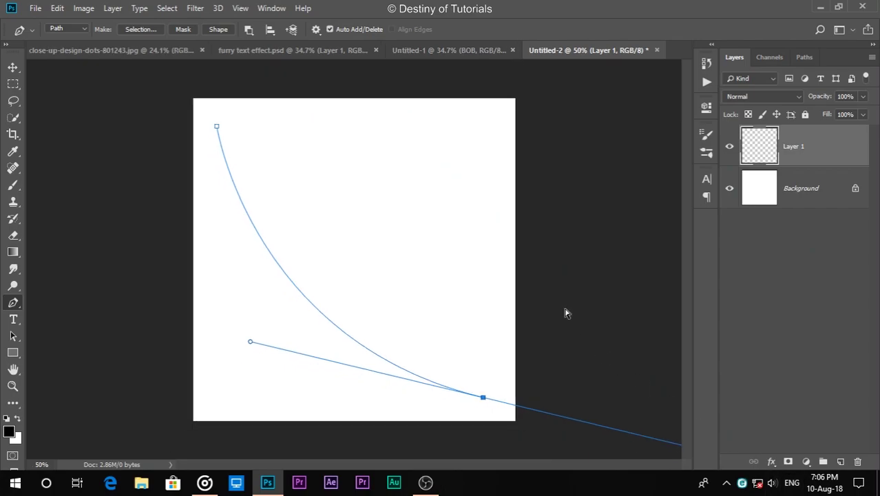
key("ctrl+minus")
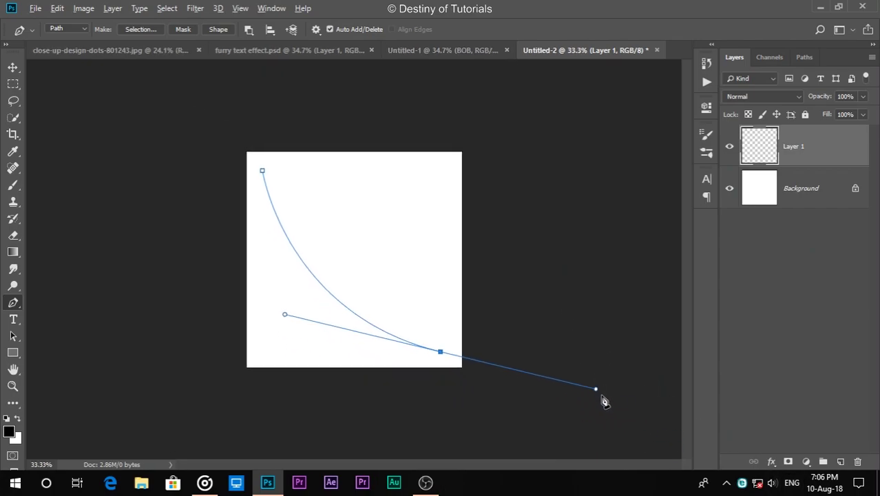
left_click_drag(596, 390, 399, 328)
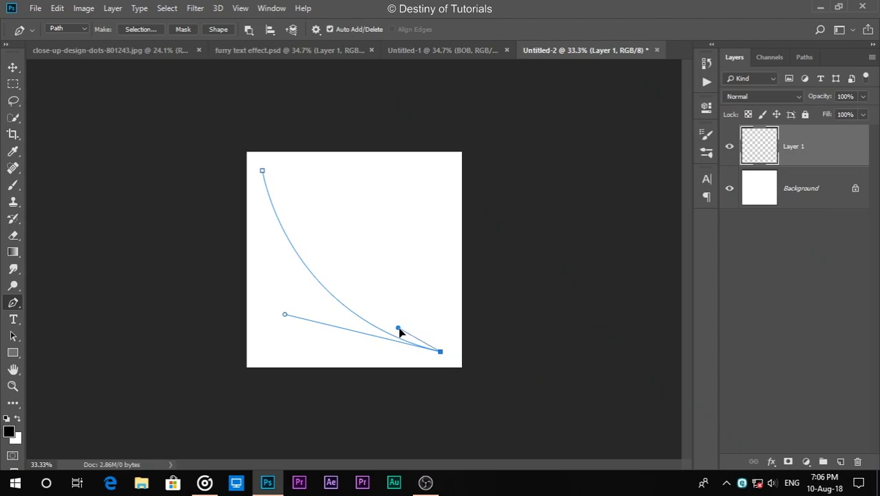
left_click_drag(262, 172, 208, 29)
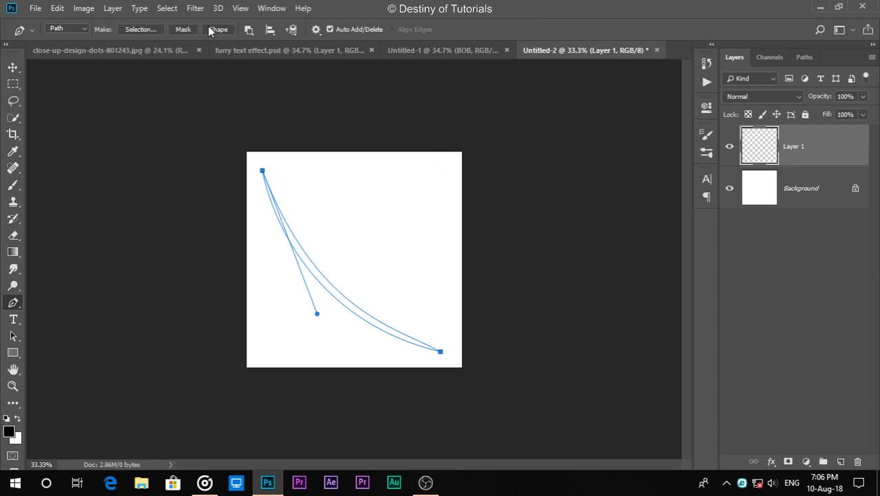
key("ctrl+0")
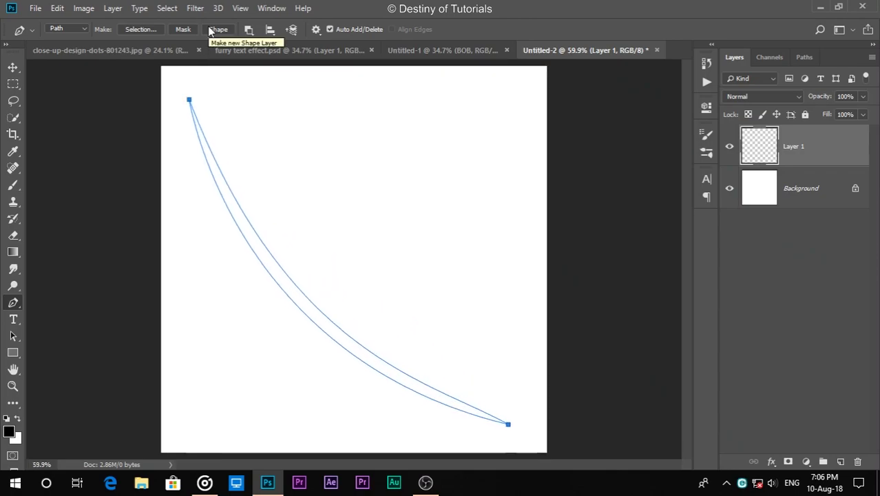
- Convert the hair path into an anti-aliased selection with a feather radius of 0 pixels and invert it
right_click(274, 262)
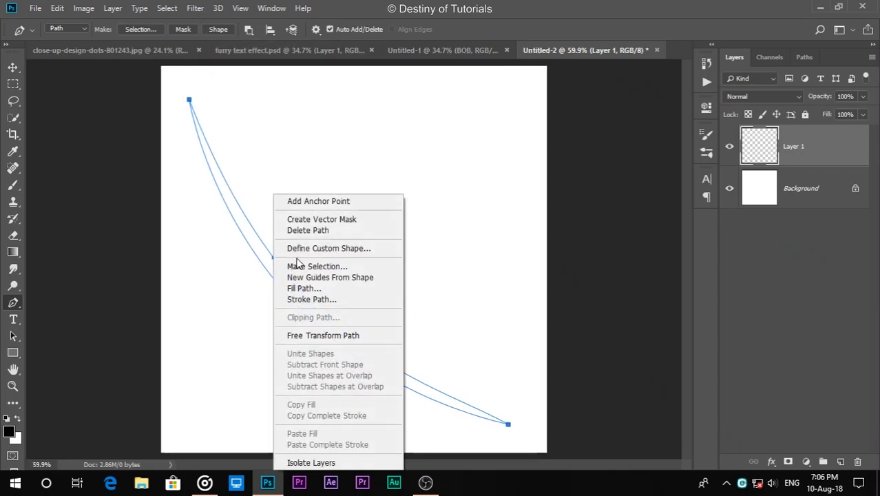
left_click(351, 267)
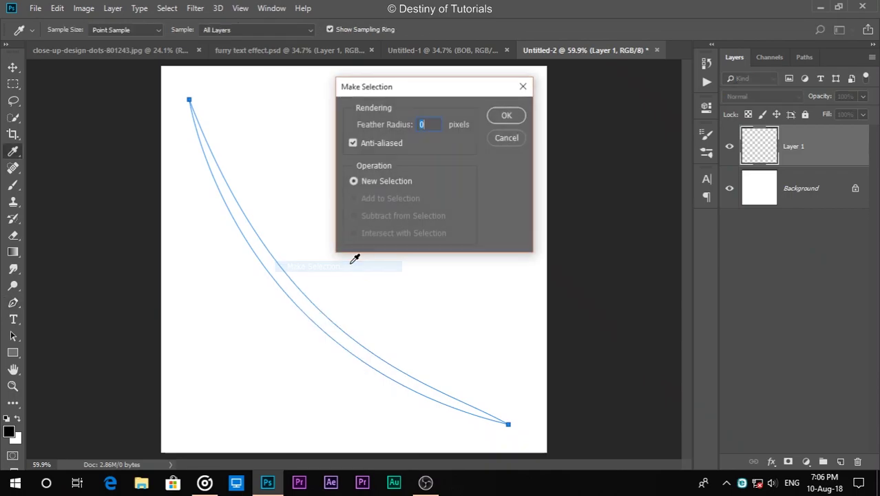
left_click(506, 114)
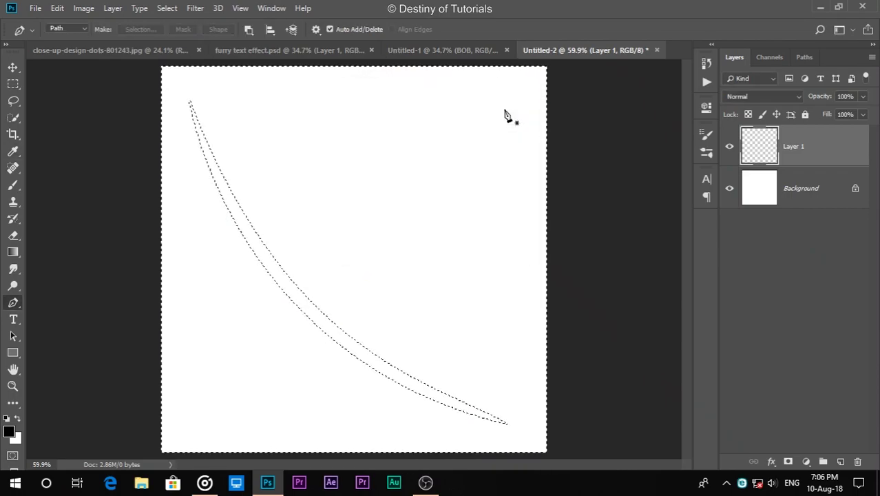
key("ctrl+shift+i")
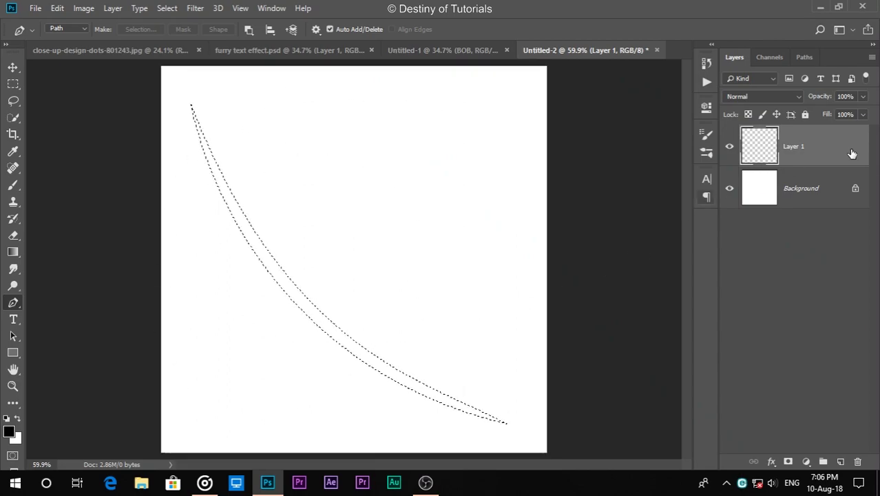
- Fill the hair-shaped selection on Layer 1 with the black foreground colour and remove the selection
left_click(857, 374)
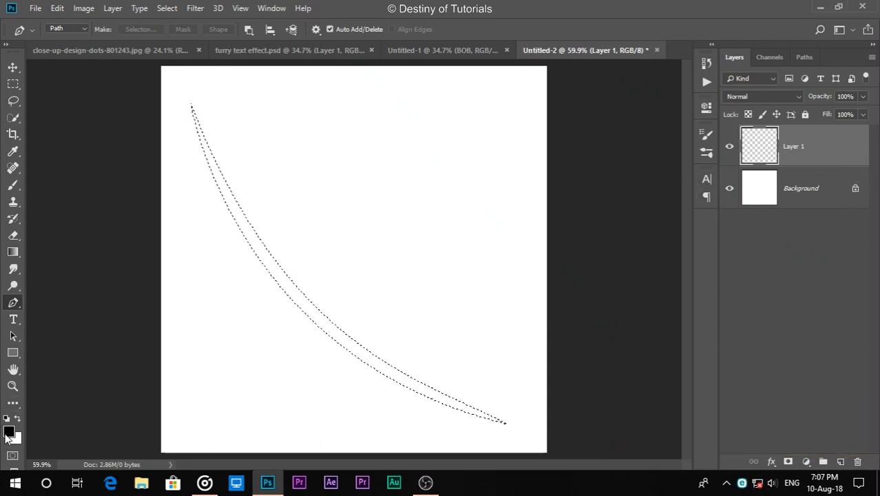
key("alt+Delete")
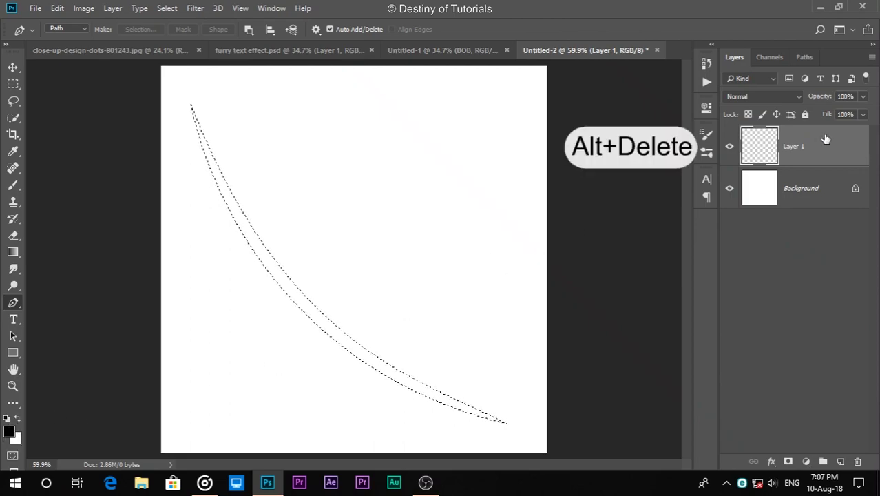
key("alt+Delete")
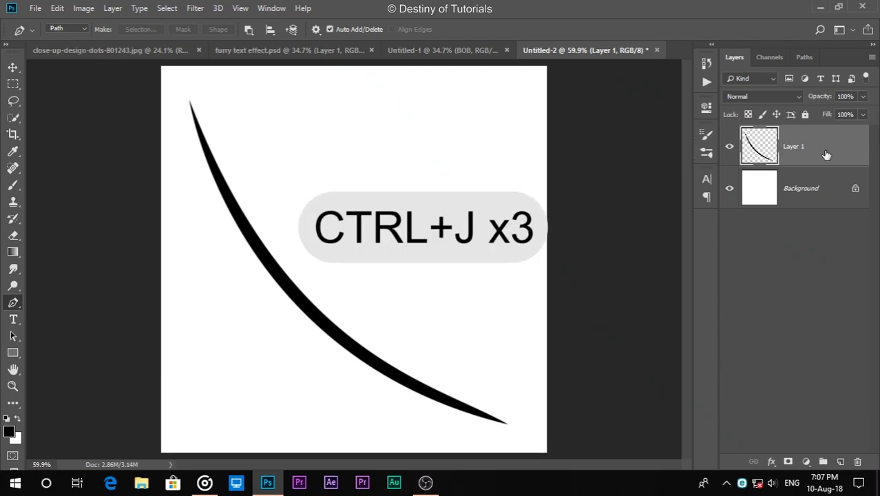
- Duplicate the black hair layer three times
key("ctrl+j")
key("ctrl+j")
key("ctrl+j")
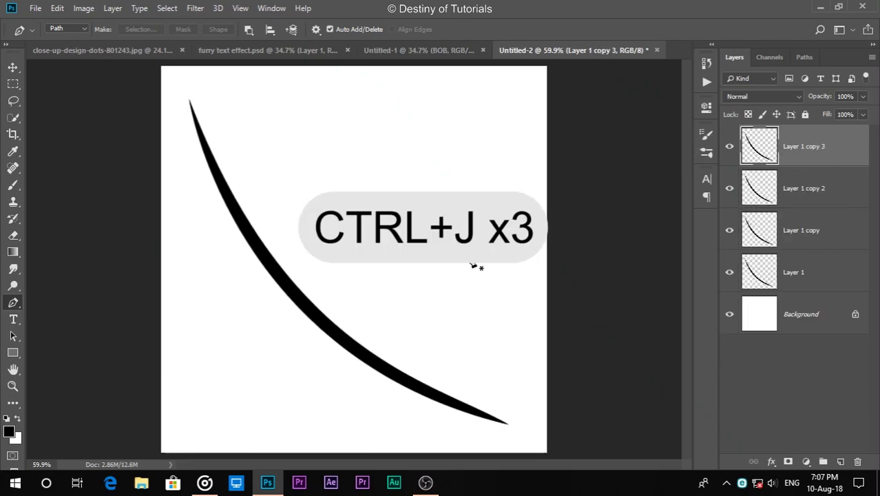
- Flip Layer 1 copy 3 and rotate it to about 174.39° at -100% height, crossing the original hair
key("ctrl+t")
left_click_drag(517, 90, 576, 357)
right_click(423, 325)
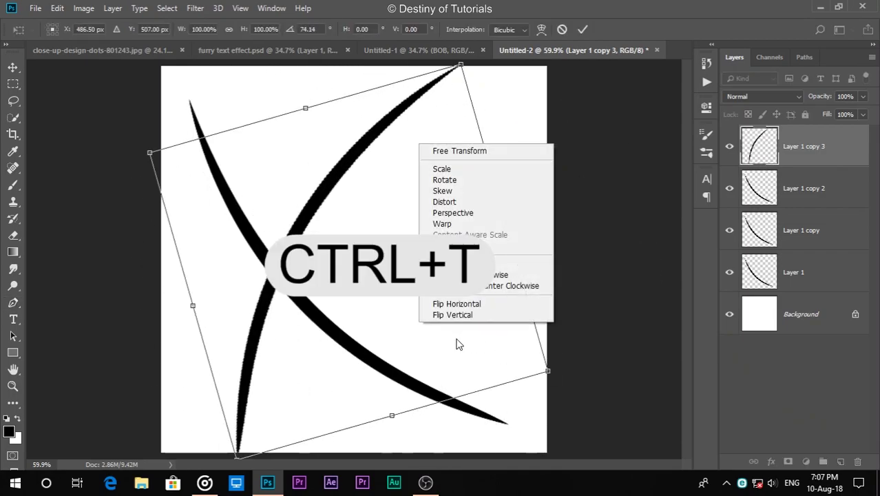
left_click(495, 305)
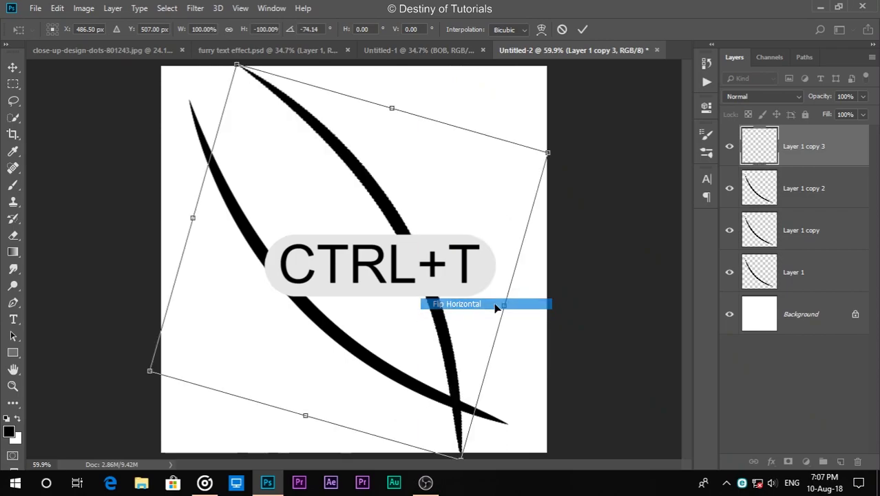
right_click(466, 277)
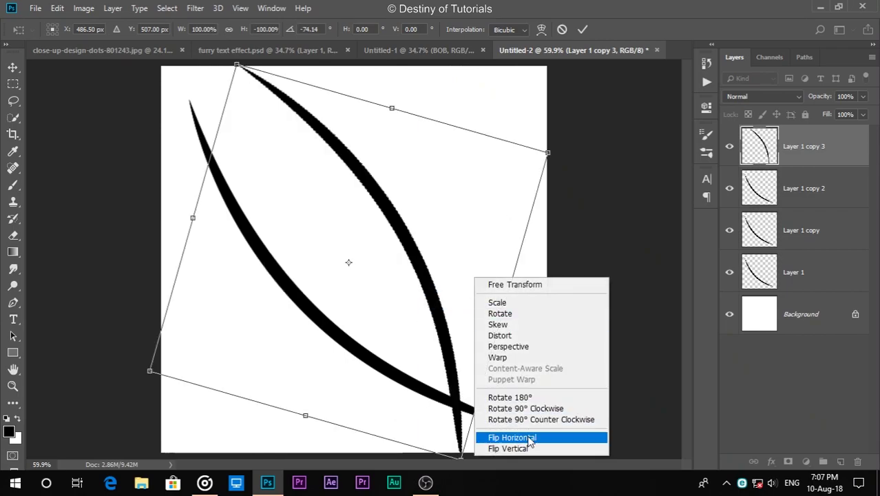
left_click(496, 436)
right_click(443, 283)
left_click(482, 443)
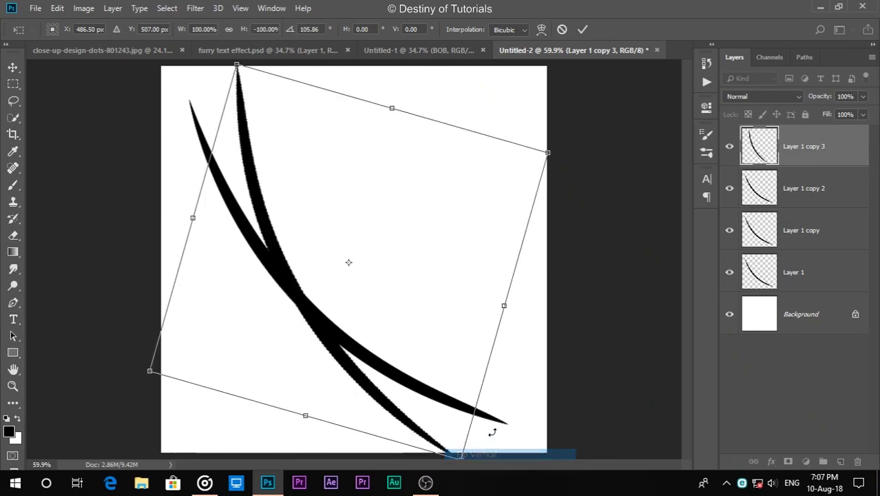
left_click_drag(574, 141, 480, 377)
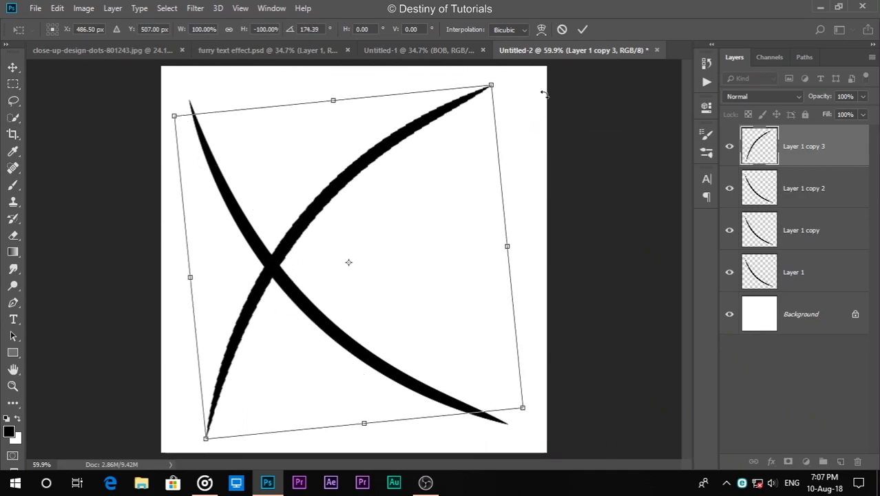
left_click(583, 29)
key("p")
- Rotate the hair on Layer 1 copy 2 to about -52.14° and scale it to about 80.87%
left_click(805, 197)
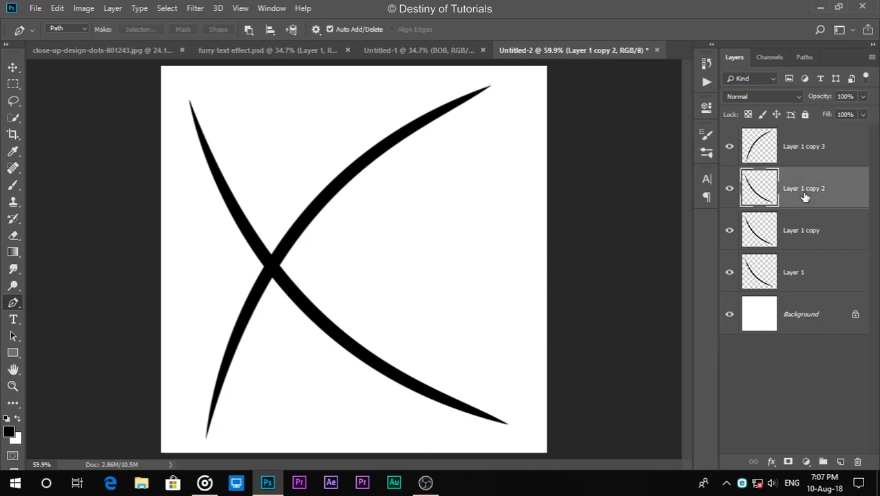
key("ctrl+t")
left_click_drag(520, 112, 332, 71)
left_click_drag(570, 235, 531, 241)
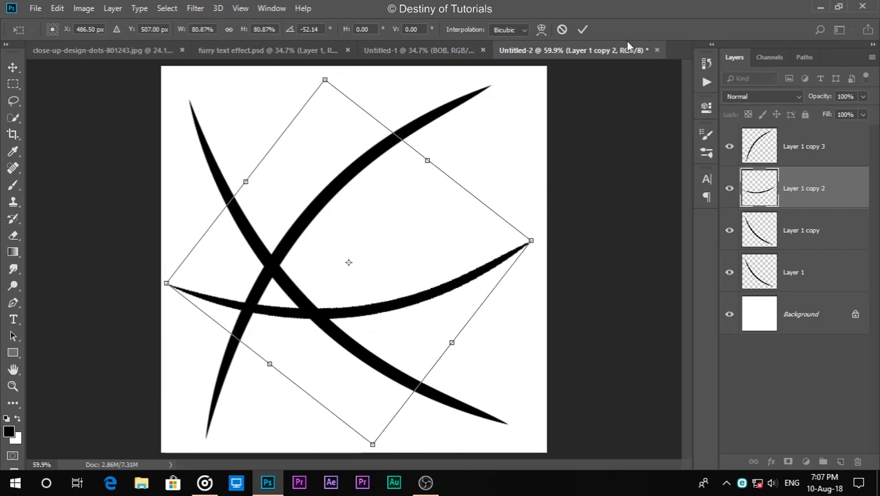
left_click(583, 30)
key("p")
- Rotate the hair on Layer 1 copy to about 51.89°, scale it to about 81.17% and shift it slightly toward the canvas's right side
left_click(812, 237)
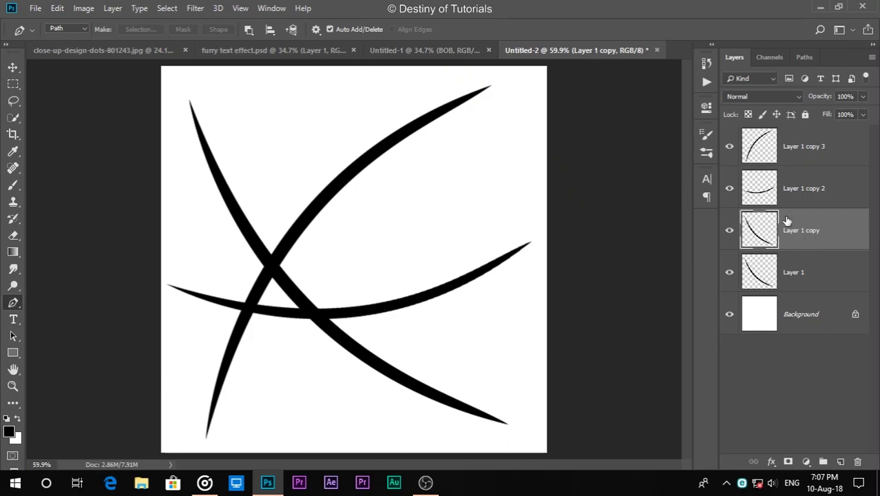
key("ctrl+t")
left_click_drag(513, 92, 635, 299)
left_click_drag(481, 292, 500, 292)
left_click_drag(617, 287, 573, 281)
left_click_drag(517, 277, 509, 278)
left_click(583, 29)
key("p")
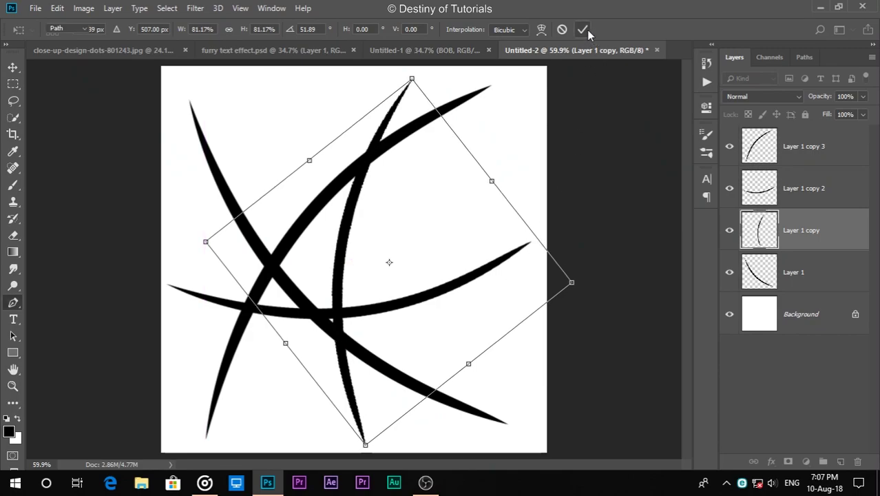
- Merge all four hair layers and the Background into a single layer
left_click(827, 146)
key("shift")
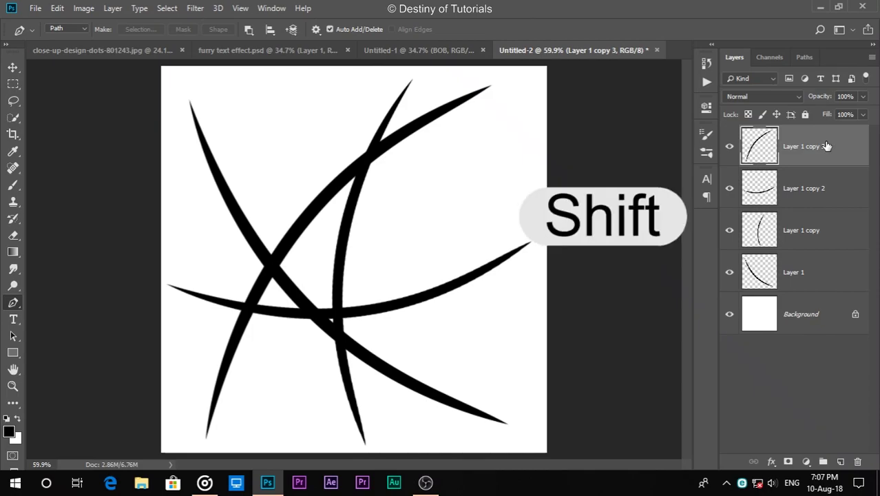
left_click(801, 321, "shift")
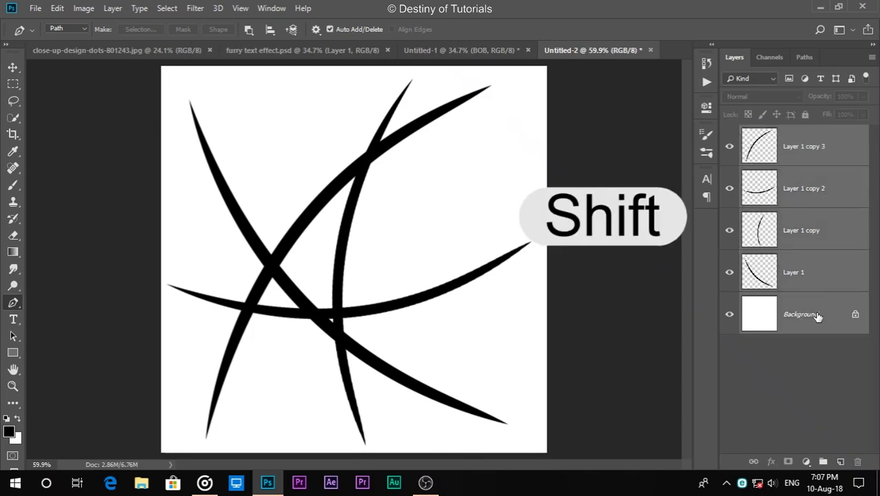
key("ctrl+e")
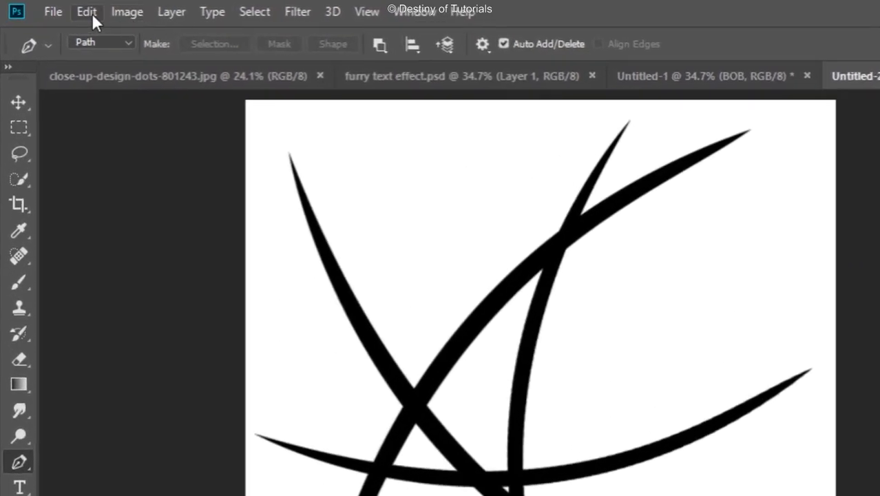
- Define the crossed hair strokes as a brush preset named "fur brush"
left_click(57, 8)
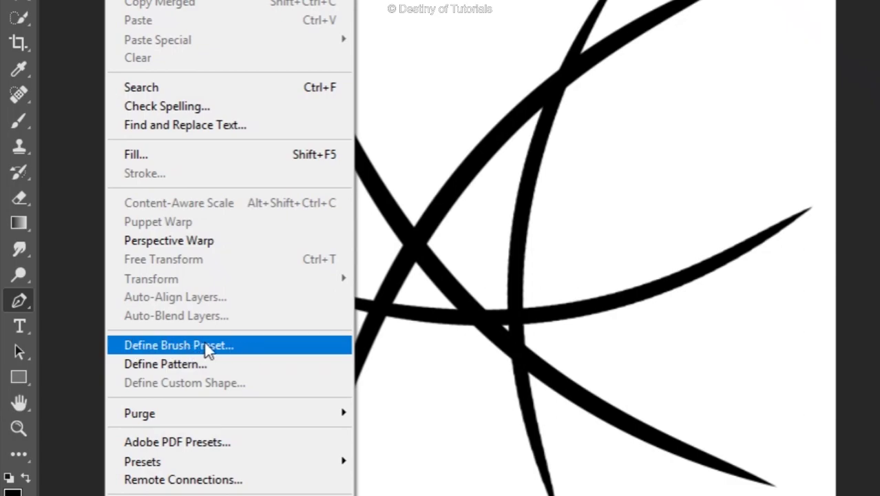
left_click(236, 349)
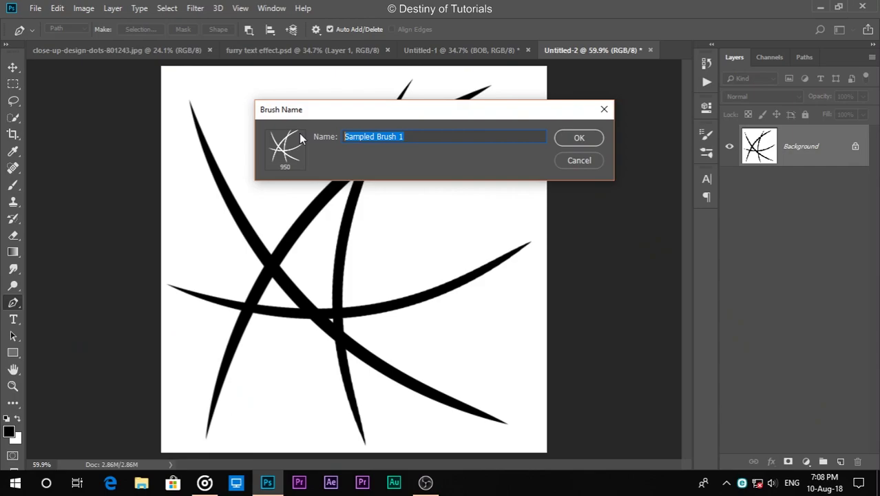
type("fur brush")
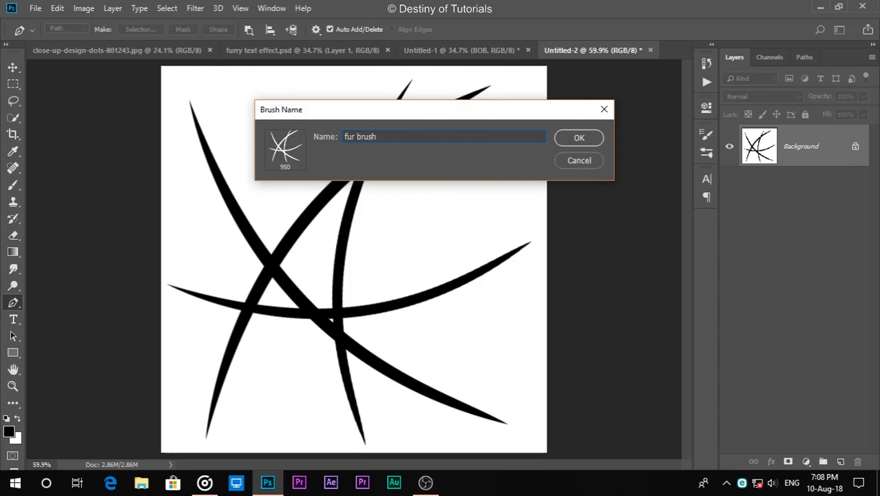
left_click(574, 136)
- Activate the Brush tool and switch to the Untitled-1 document with the BOB lettering
key("b")
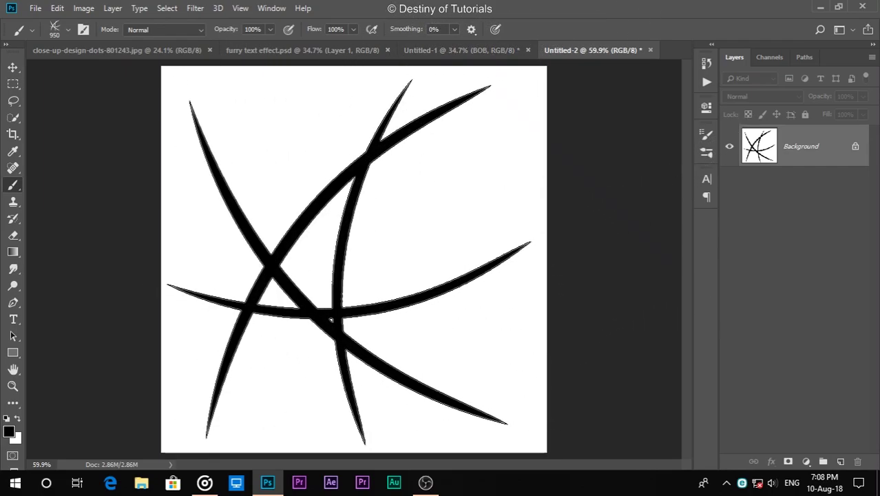
left_click(500, 50)
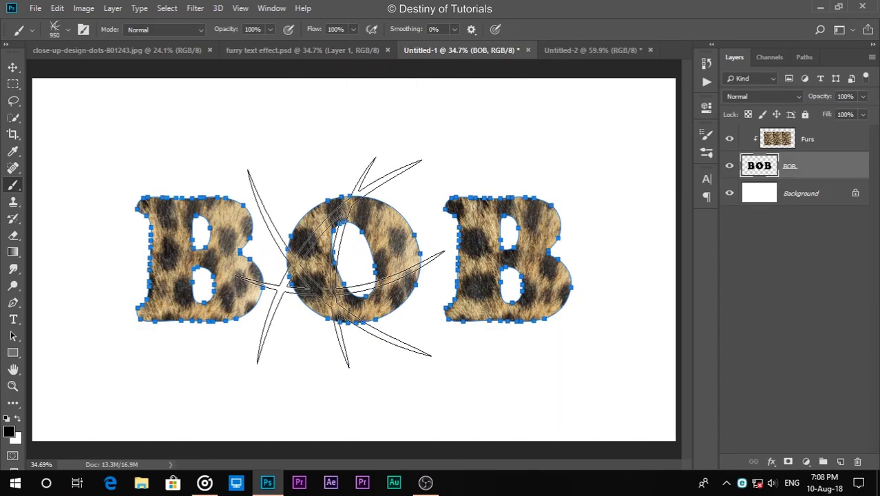
- Reduce the fur brush size to 50 px
key("[")
key("[")
key("[")
key("[")
key("[")
key("[")
key("[")
key("[")
key("[")
key("[")
key("[")
key("[")
key("[")
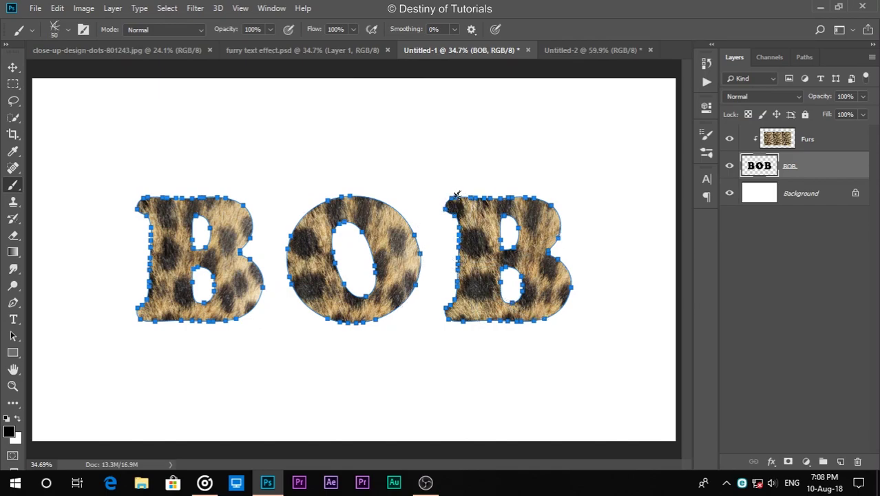
- Choose the fur brush from the brush presets and reduce its size to 60 px
left_click(68, 29)
double_click(64, 267)
key("[")
key("[")
key("[")
key("[")
key("[")
key("[")
key("[")
key("[")
key("[")
key("[")
key("[")
- Set the fur brush's tip spacing to 1% in the brush settings
left_click(705, 134)
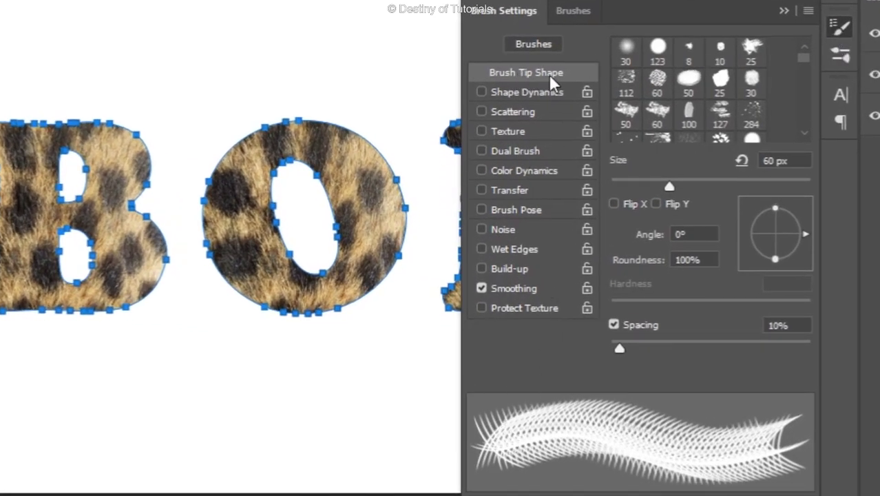
left_click_drag(621, 348, 564, 352)
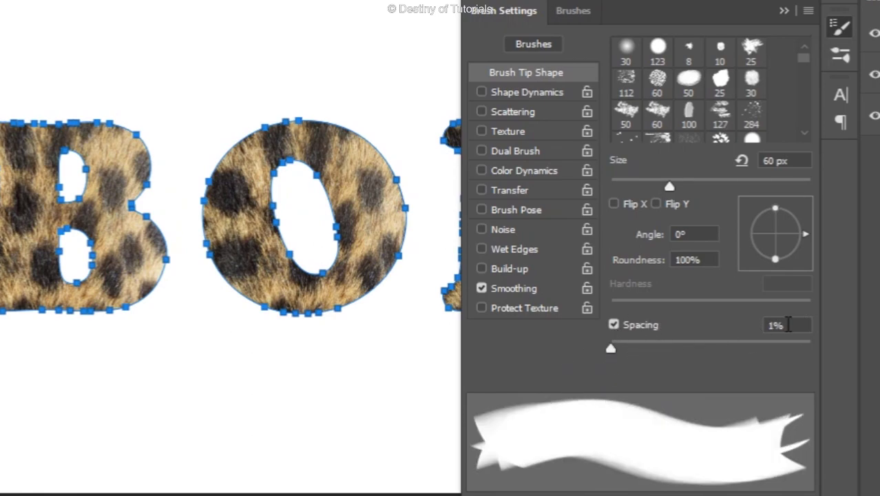
- Enable the fur brush's Shape Dynamics with size, angle and roundness jitter at 100%, minimum diameter 0% and minimum roundness 1%
left_click(504, 91)
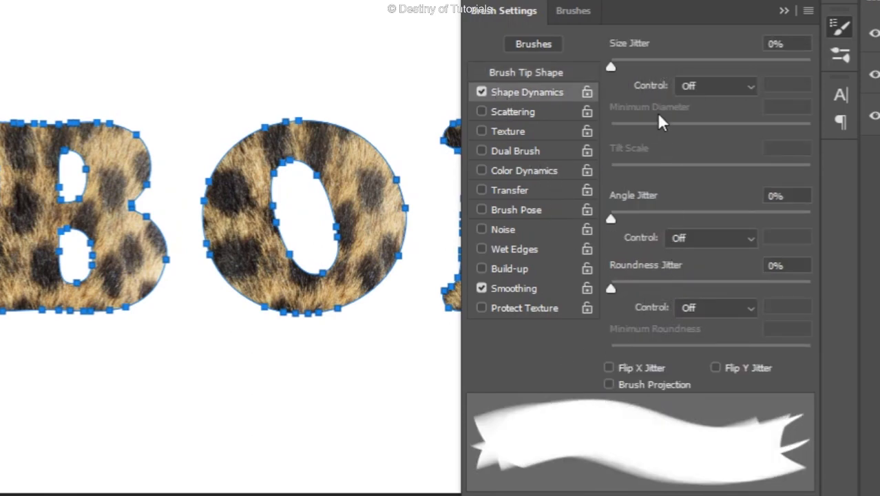
left_click_drag(611, 65, 813, 65)
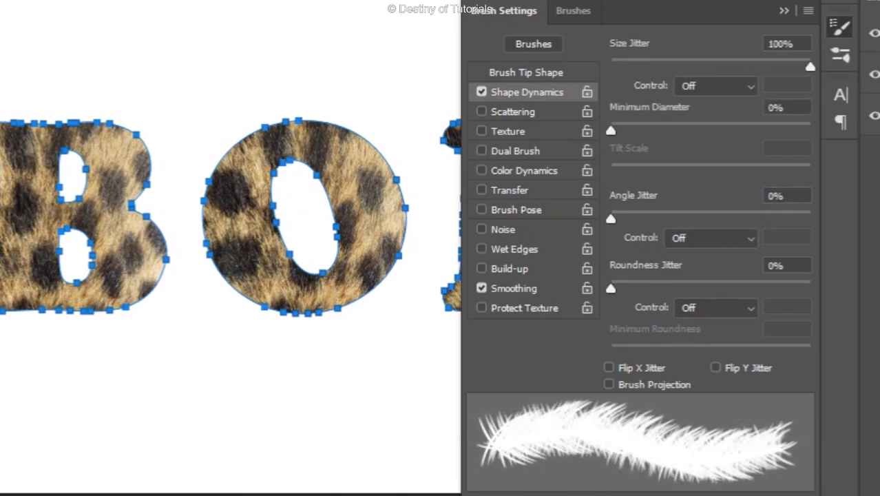
mouse_move(611, 130)
left_mouse_down()
mouse_move(822, 129)
mouse_move(354, 134)
left_mouse_up()
left_click_drag(612, 214, 811, 218)
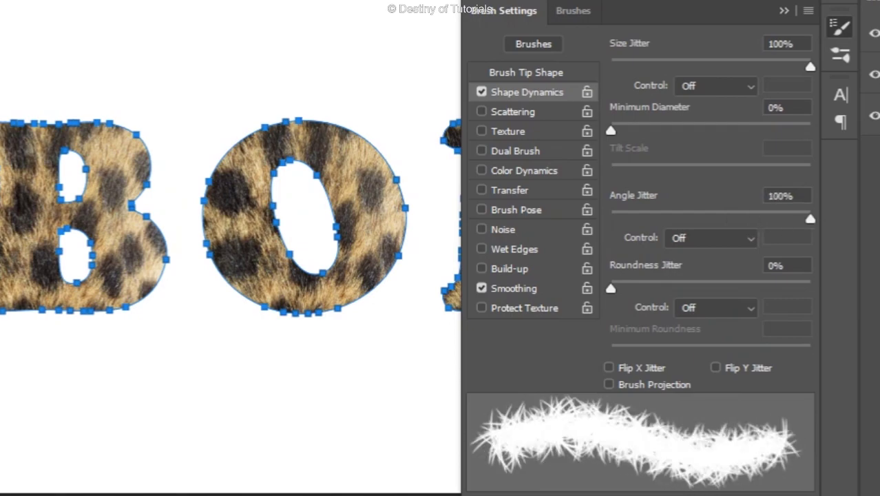
mouse_move(604, 131)
left_mouse_down()
mouse_move(701, 135)
mouse_move(379, 138)
left_mouse_up()
left_click_drag(611, 286, 840, 284)
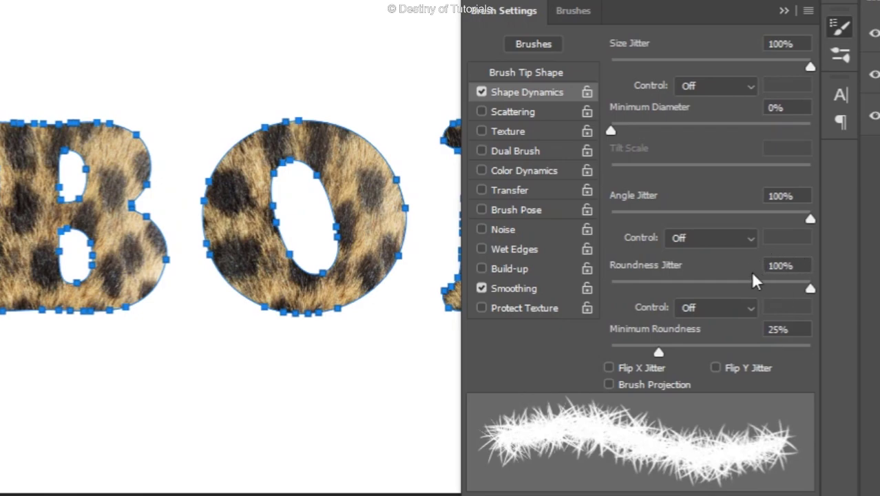
mouse_move(659, 352)
left_mouse_down()
mouse_move(695, 352)
mouse_move(627, 352)
mouse_move(551, 372)
left_mouse_up()
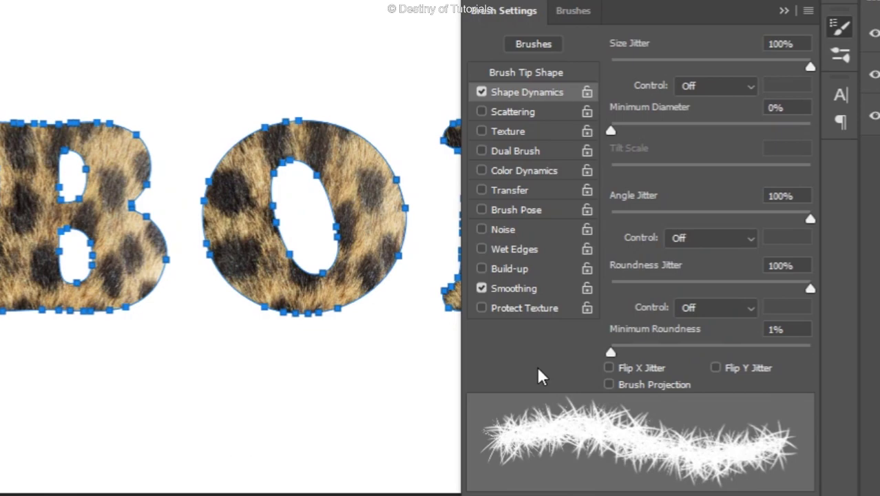
left_click(779, 9)
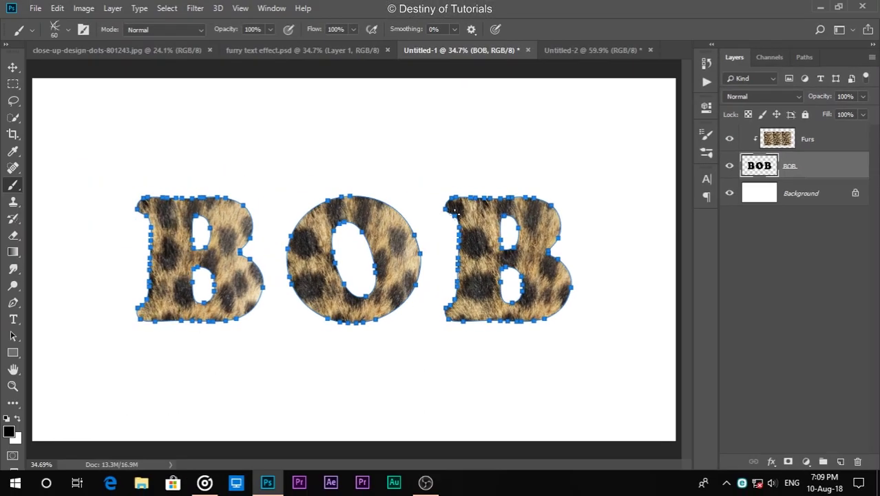
- Stroke the BOB work path with the Brush and Simulate Pressure enabled, and hide the path outline
key("p")
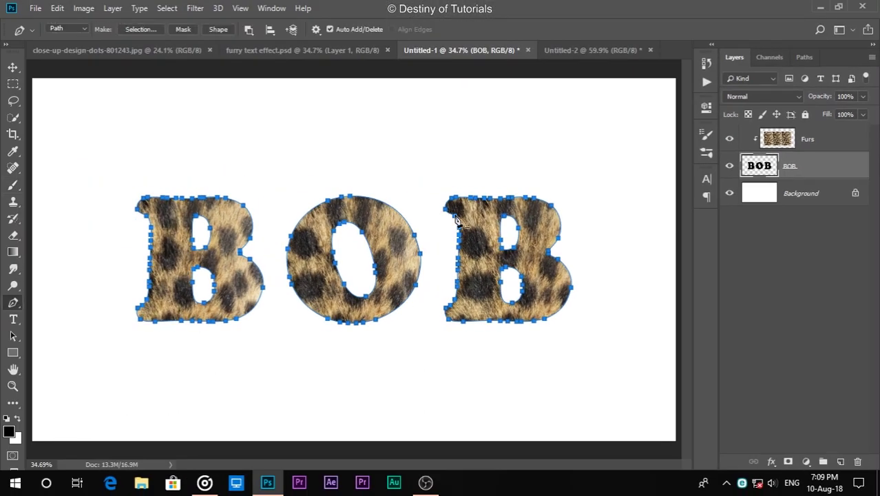
right_click(10, 301)
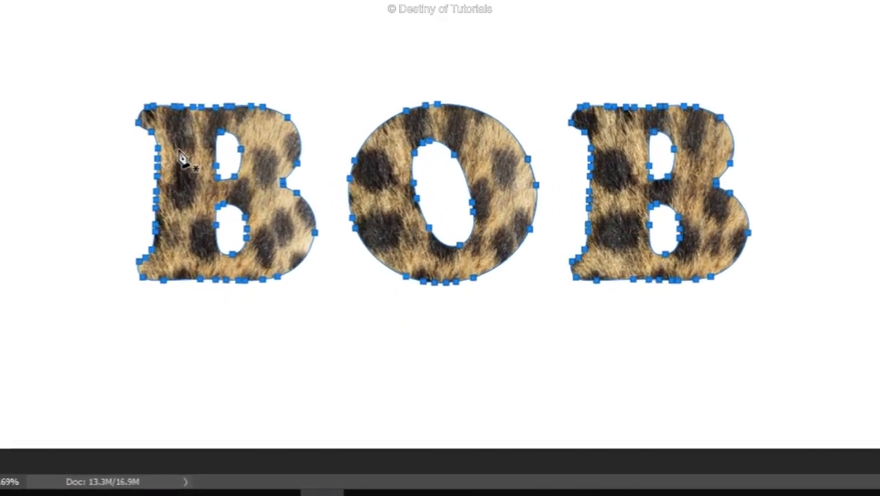
right_click(156, 214)
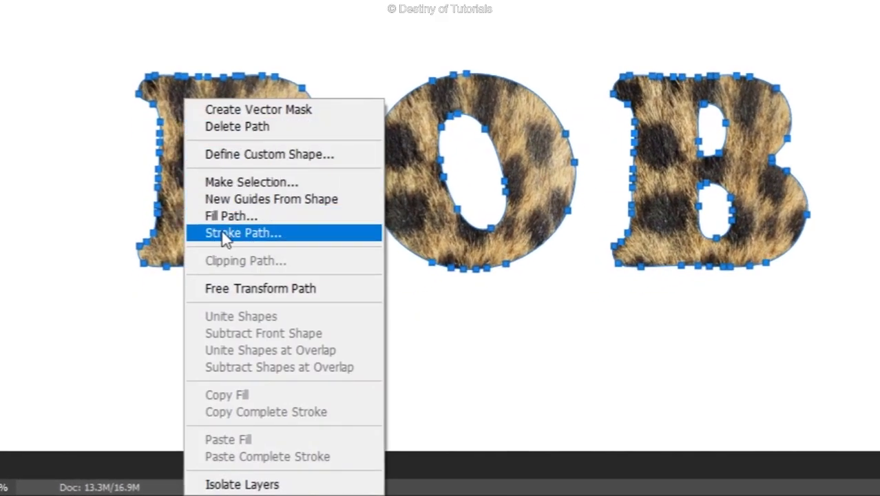
left_click(256, 236)
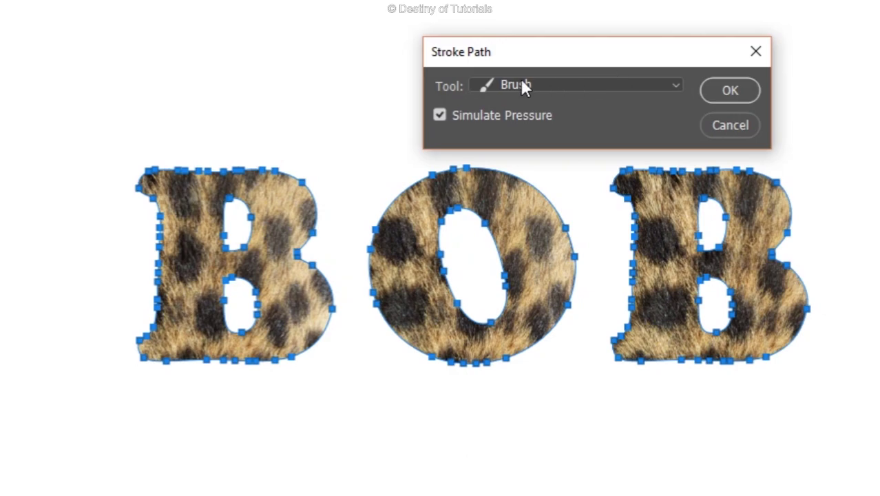
left_click(727, 91)
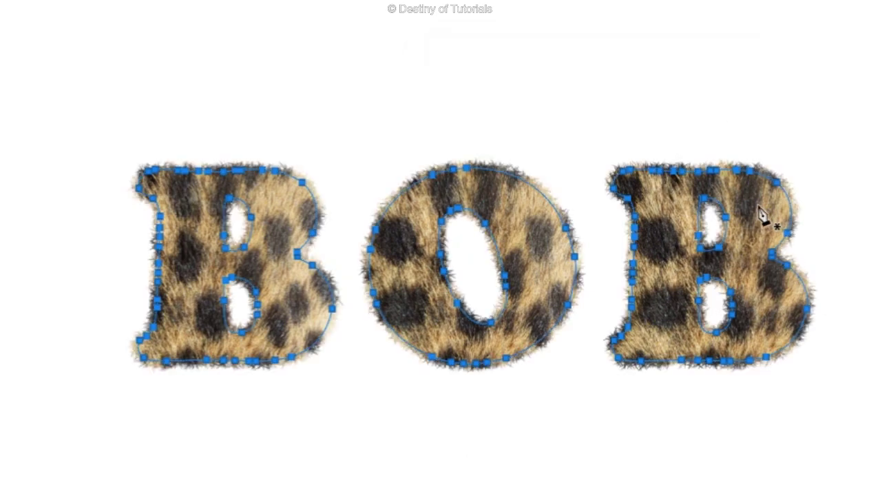
key("ctrl+h")
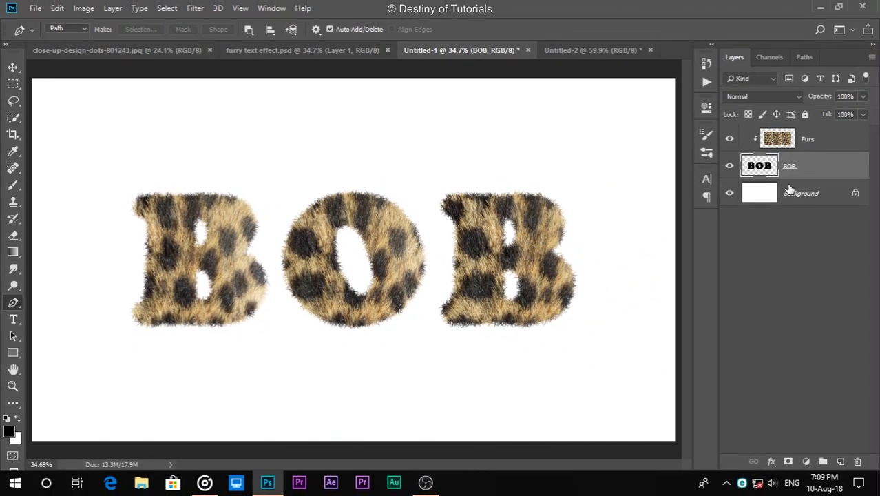
- Unlock the background layer and apply the Note Paper filter with Image Balance 25, Graininess 9 and Relief 8
left_click(857, 193)
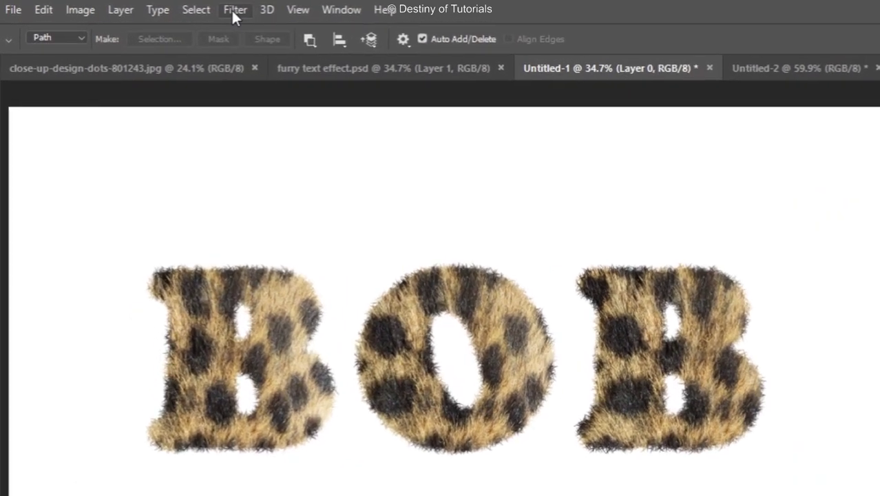
left_click(195, 9)
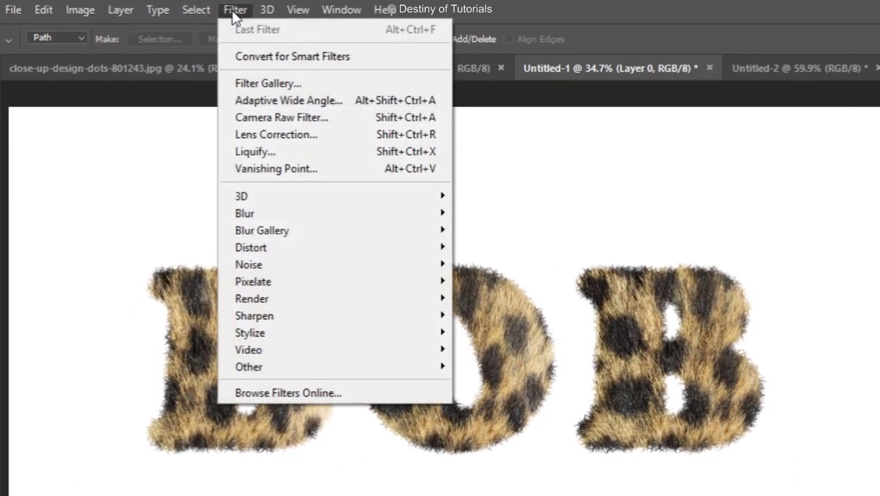
left_click(250, 82)
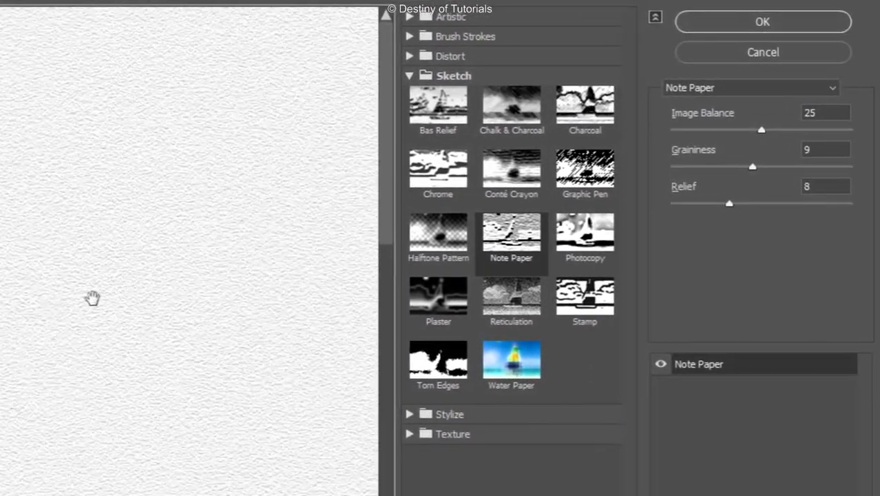
left_click(826, 112)
left_click(826, 112)
left_click(818, 147)
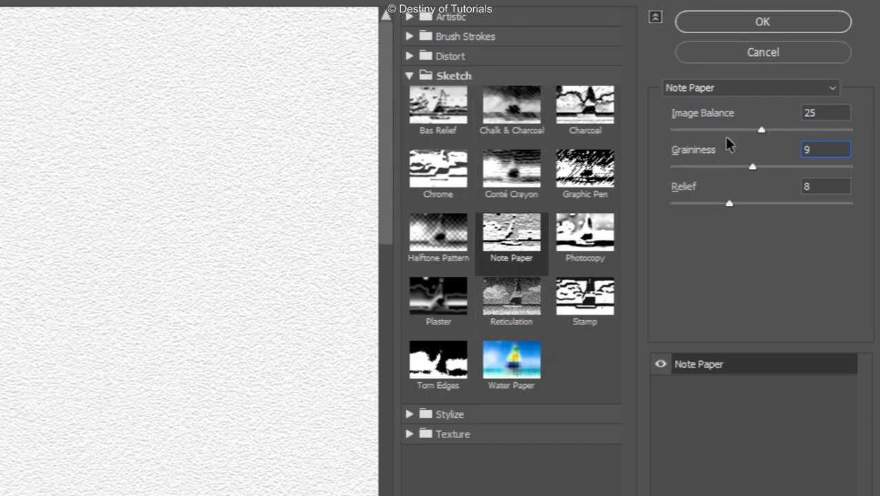
left_click(805, 187)
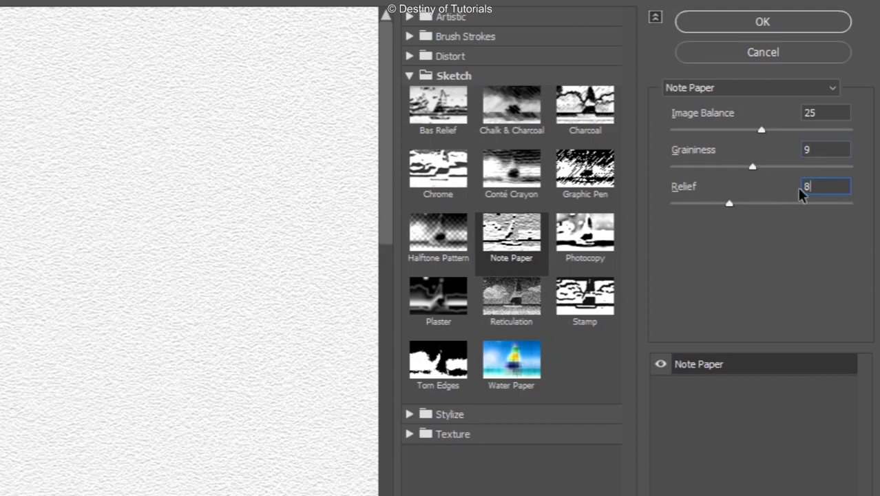
left_click(811, 25)
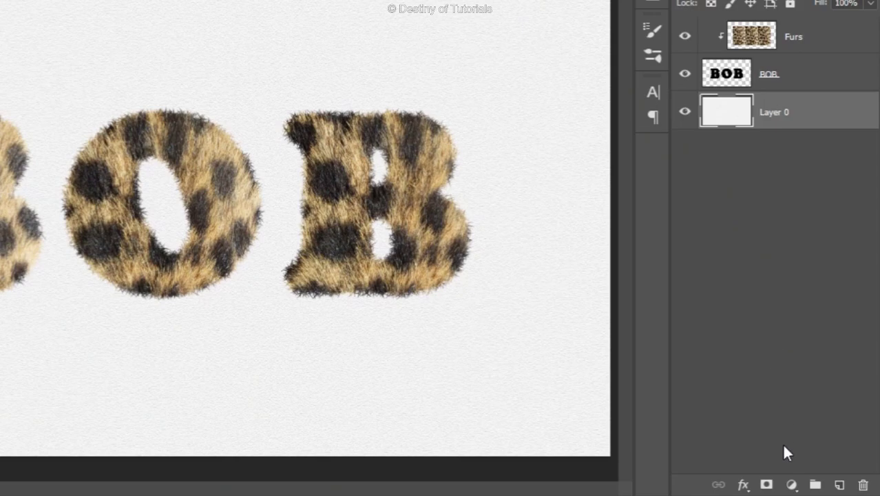
- Add a colorized Hue/Saturation adjustment above the paper background with Hue 54, Saturation 66 and Lightness 0
left_click(792, 485)
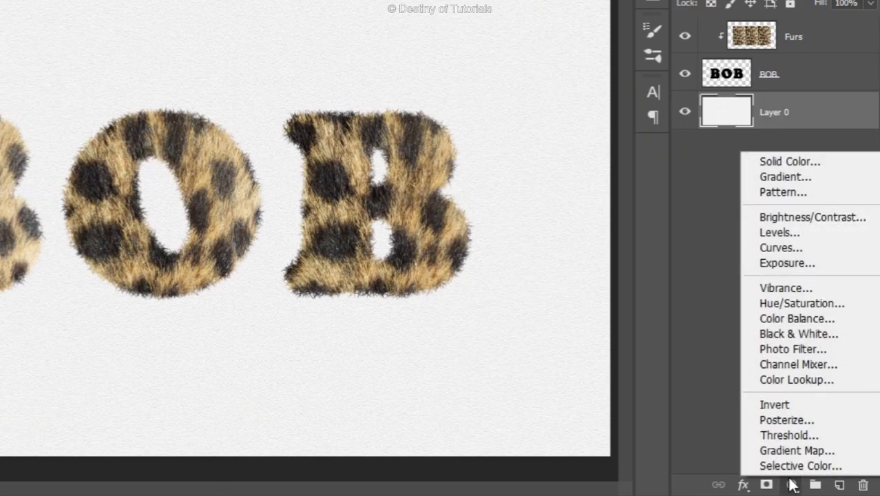
left_click(805, 305)
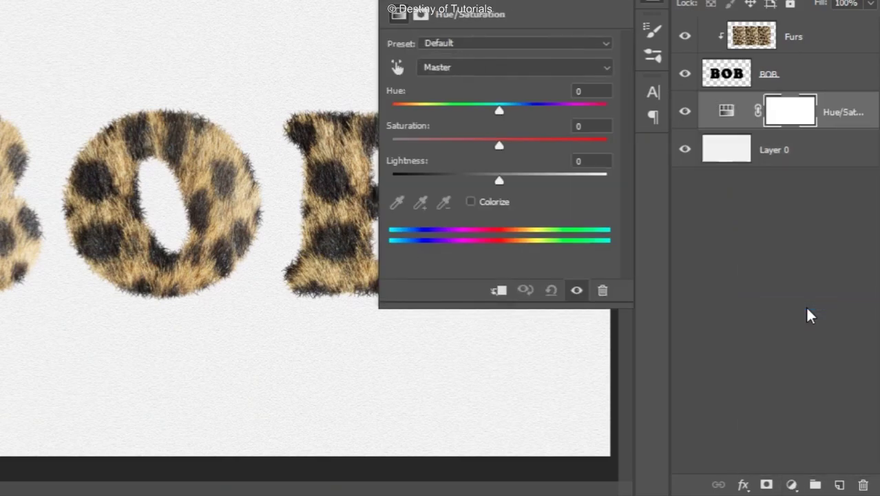
left_click_drag(498, 144, 570, 146)
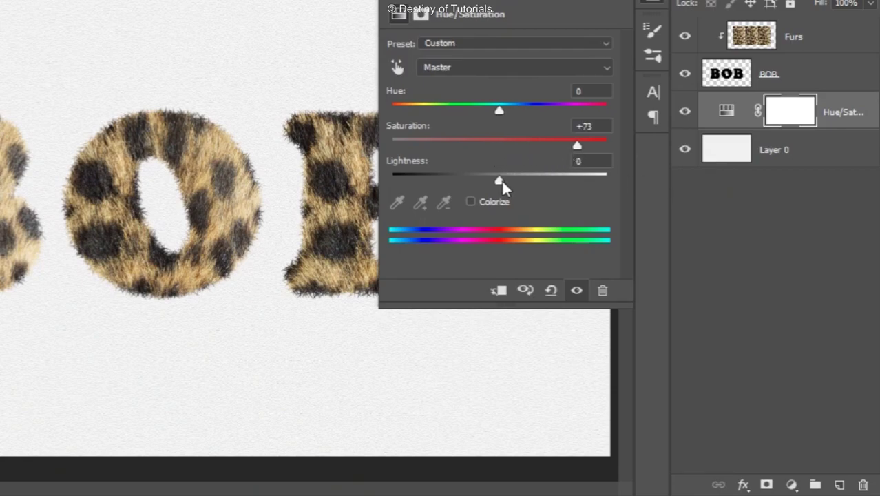
left_click(479, 202)
left_click_drag(393, 112, 425, 111)
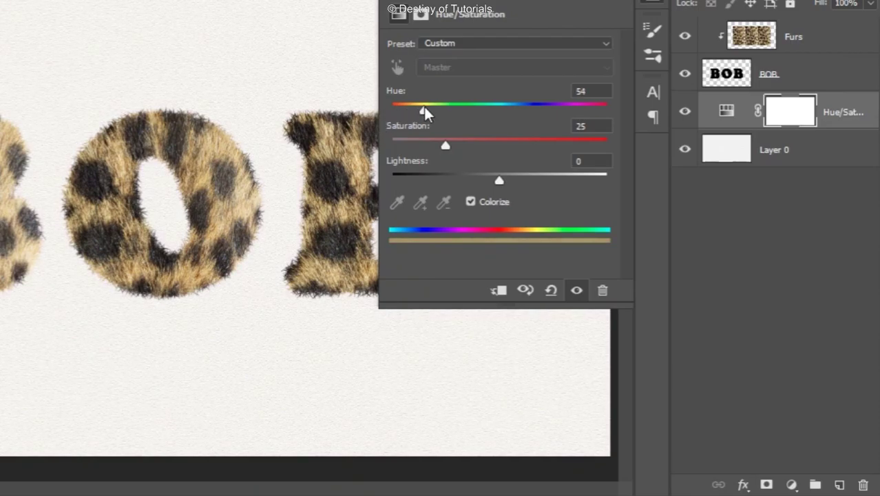
mouse_move(499, 181)
left_mouse_down()
mouse_move(514, 180)
mouse_move(468, 182)
mouse_move(499, 182)
left_mouse_up()
left_click(570, 161)
type("0")
left_click_drag(446, 146, 534, 145)
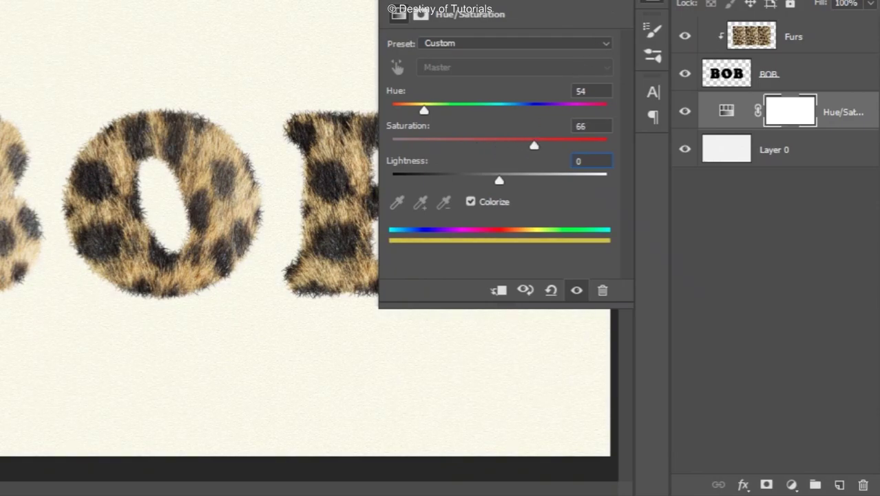
left_click(614, 1)
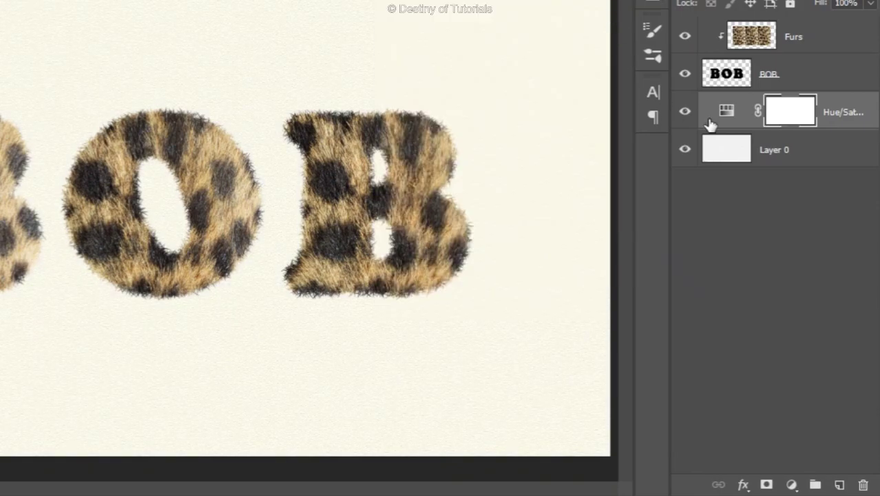
- Open the layer style options of the BOB layer and enable Bevel & Emboss
left_click(866, 36)
left_click(863, 82)
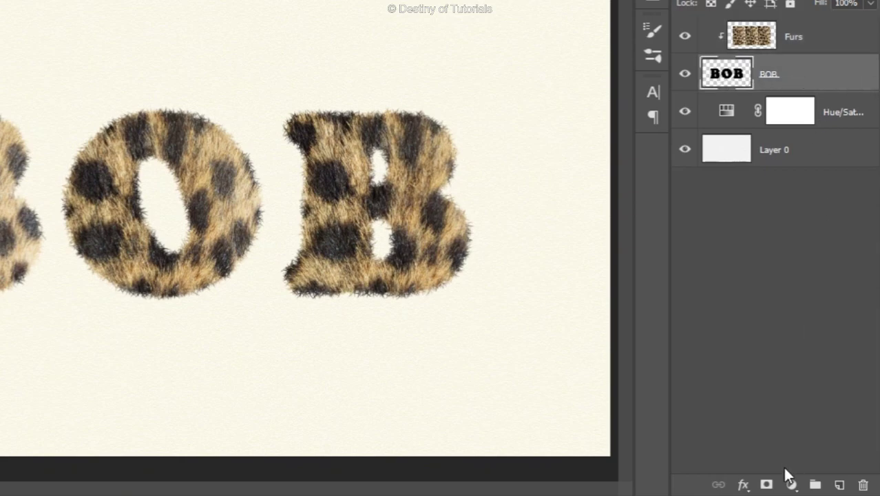
left_click(791, 484)
left_click(744, 485)
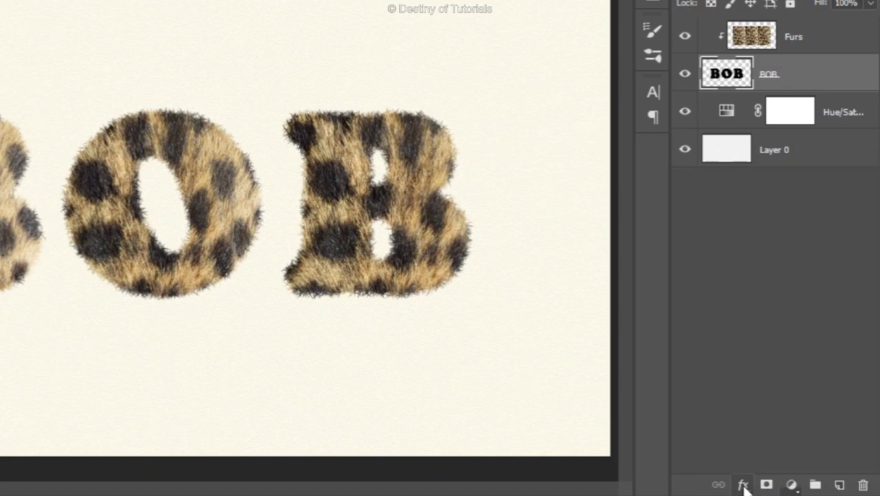
left_click(744, 485)
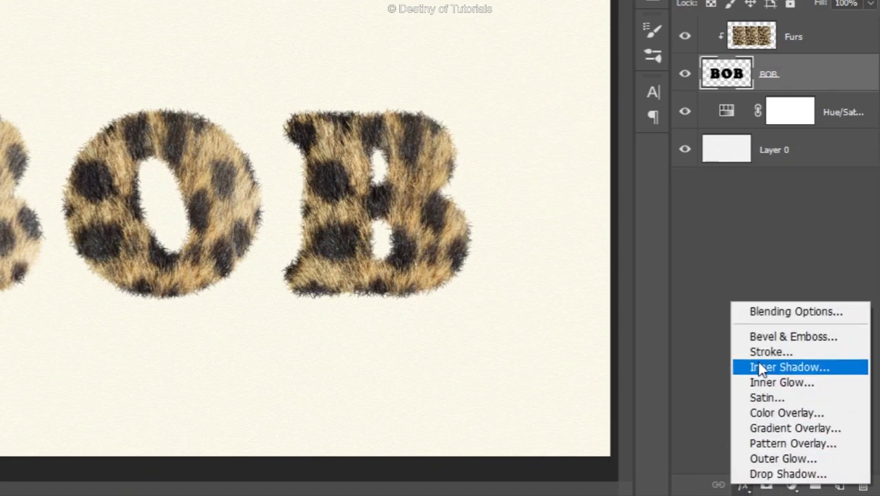
left_click(835, 311)
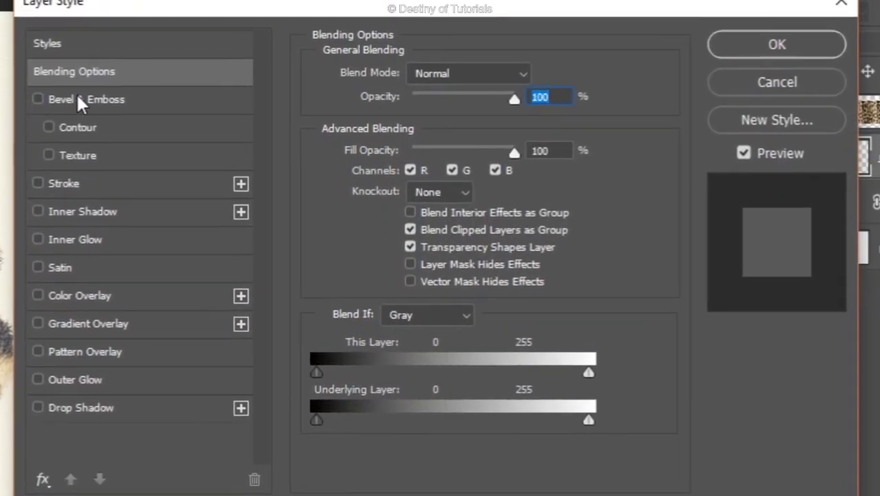
left_click(94, 27)
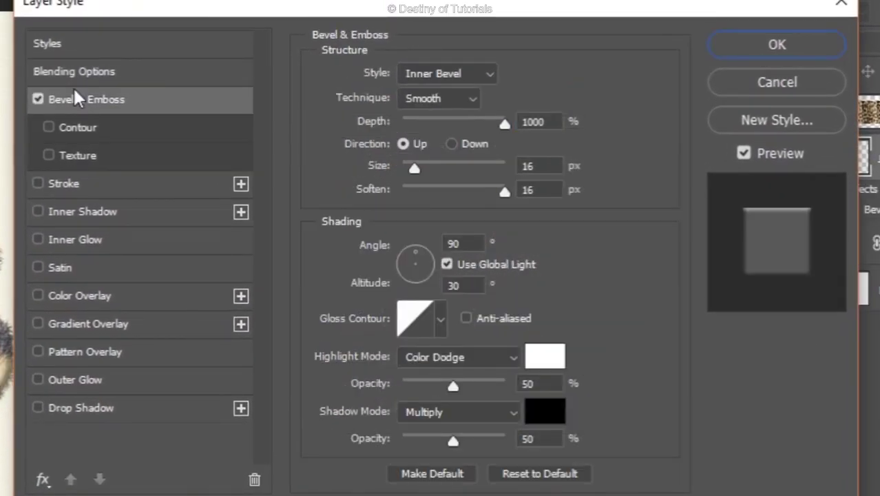
- Set the Bevel & Emboss depth to 74%, size to 40 px and soften to 16 px
mouse_move(501, 123)
left_mouse_down()
mouse_move(410, 122)
mouse_move(508, 123)
left_mouse_up()
mouse_move(413, 169)
left_mouse_down()
mouse_move(551, 165)
mouse_move(418, 174)
left_mouse_up()
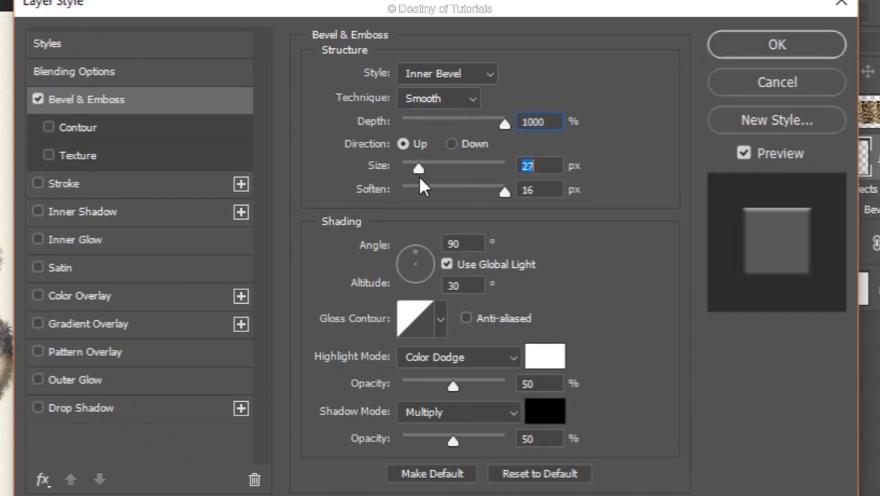
left_click_drag(503, 192, 617, 183)
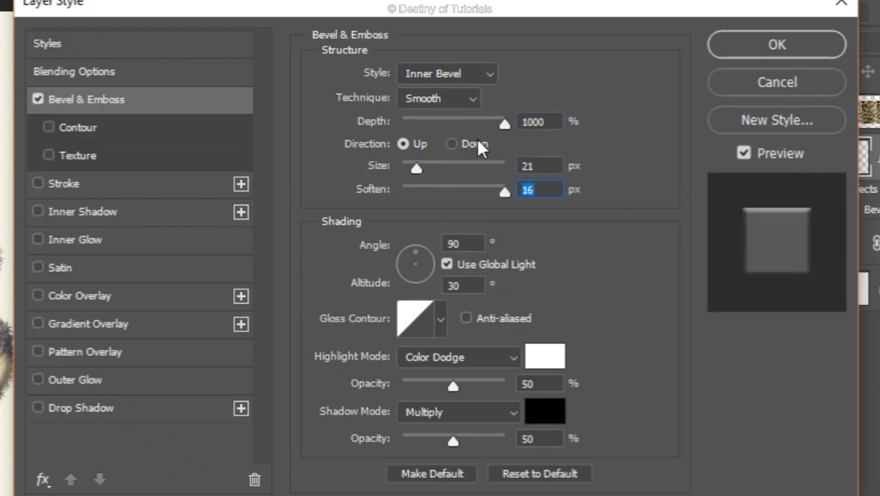
left_click_drag(505, 124, 433, 124)
mouse_move(416, 168)
left_mouse_down()
mouse_move(441, 171)
mouse_move(425, 170)
left_mouse_up()
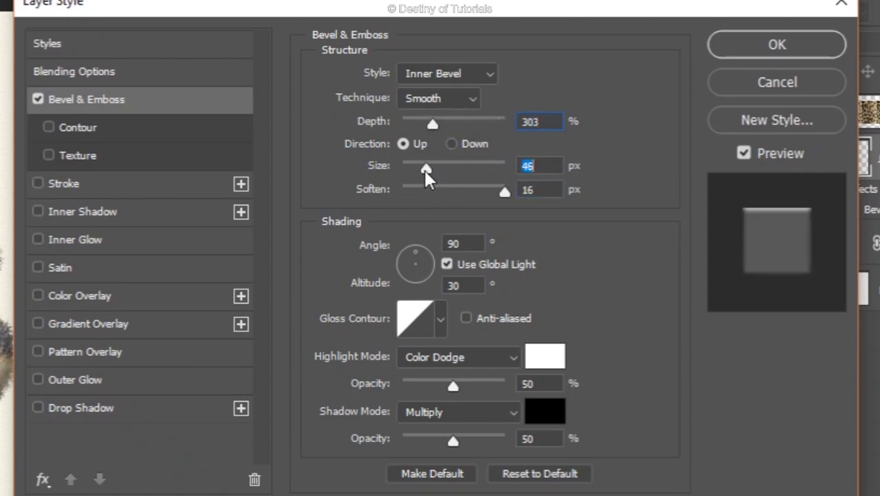
left_click_drag(436, 125, 409, 123)
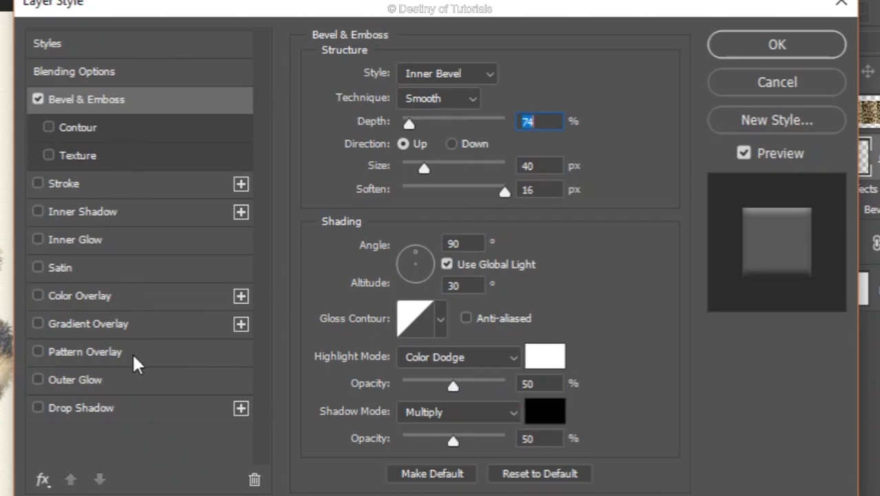
- Enable a Multiply Drop Shadow with opacity 25%, angle 90°, distance 20 px, spread 0% and size 18 px, and apply the layer styles
left_click(135, 421)
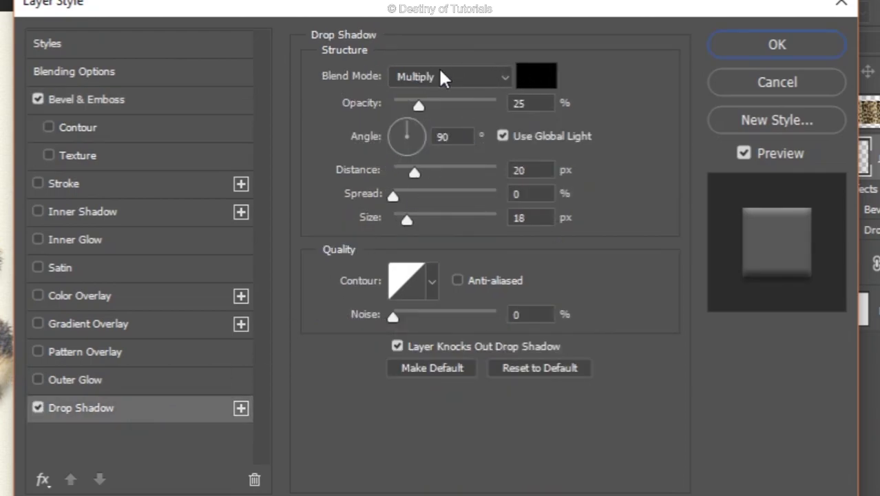
left_click(518, 103)
left_click(445, 136)
left_click(539, 170)
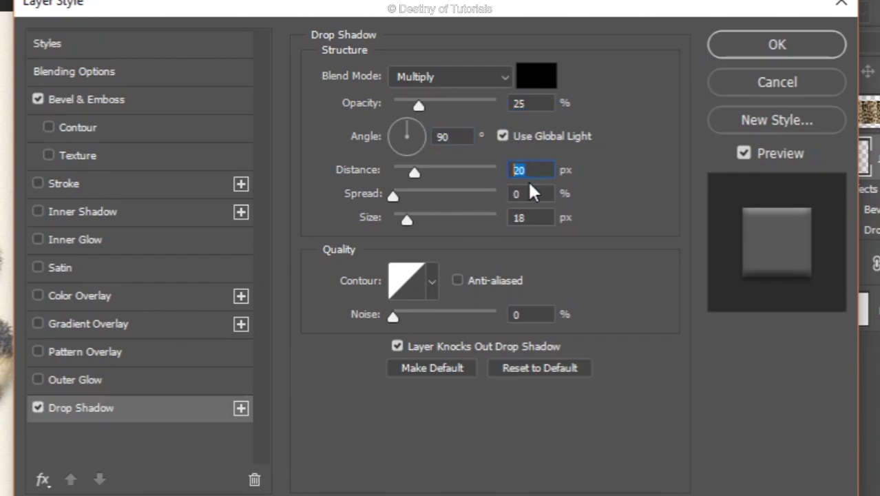
left_click(517, 194)
left_click(508, 219)
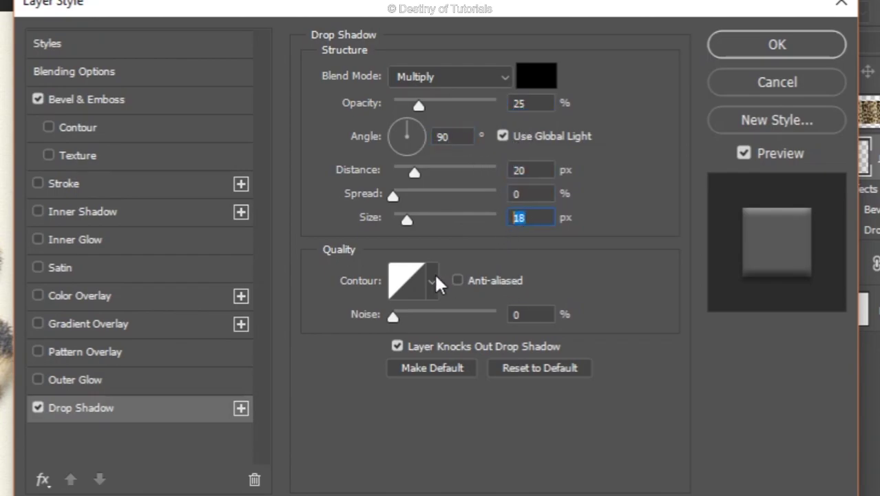
left_click(743, 45)
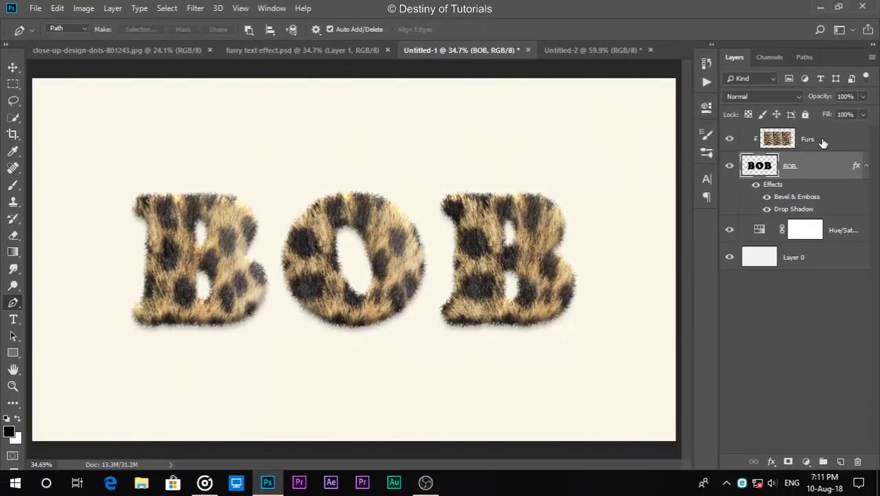
- Create a new layer above the Furs layer and name it Gradient
left_click(825, 138)
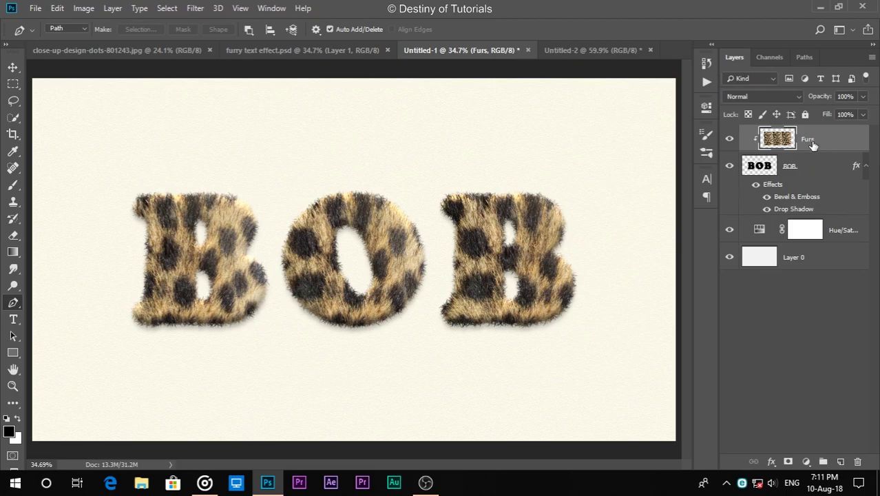
left_click(847, 463)
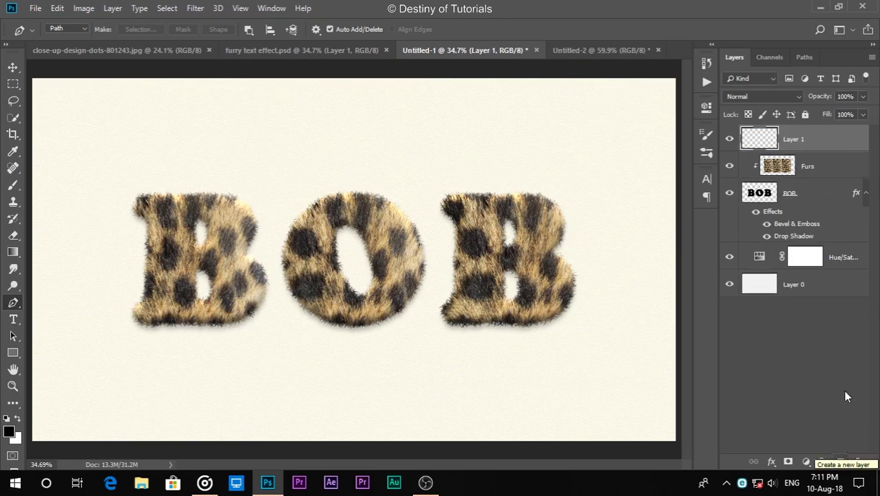
double_click(799, 140)
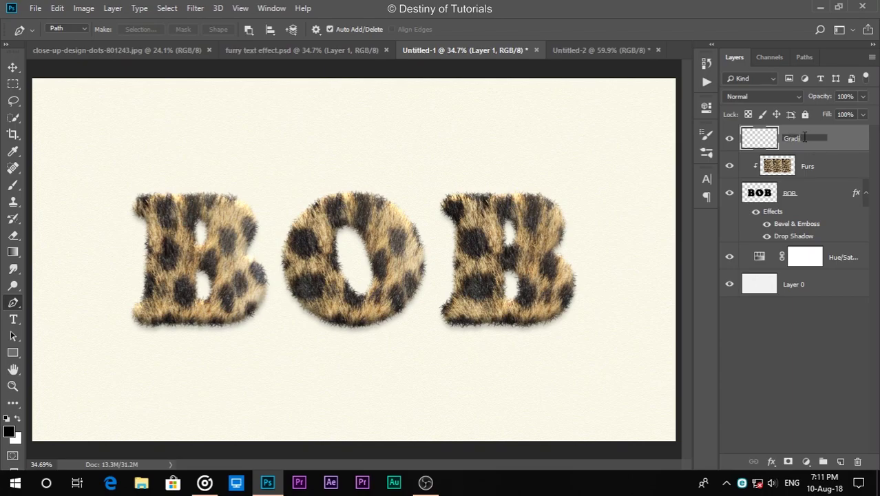
type("Gradient")
key("Return")
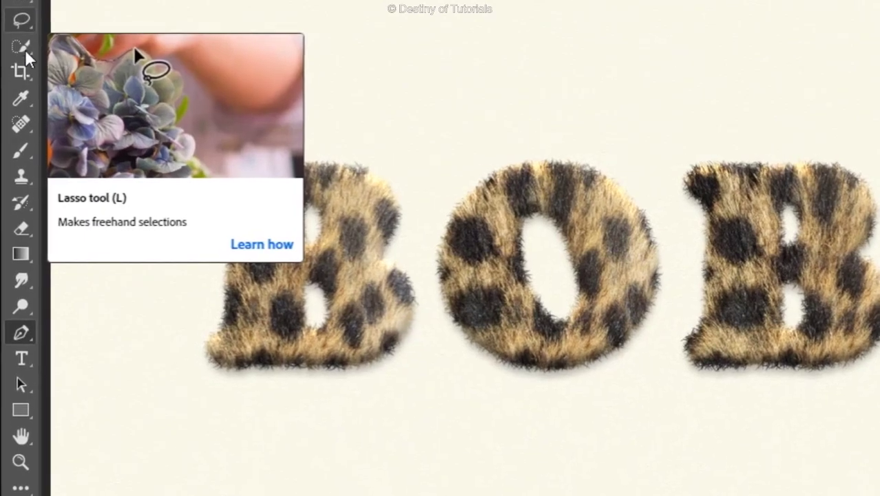
- Fill the Gradient layer with a linear purple-to-orange gradient running diagonally from the canvas's upper-left corner to its lower-right corner
key("g")
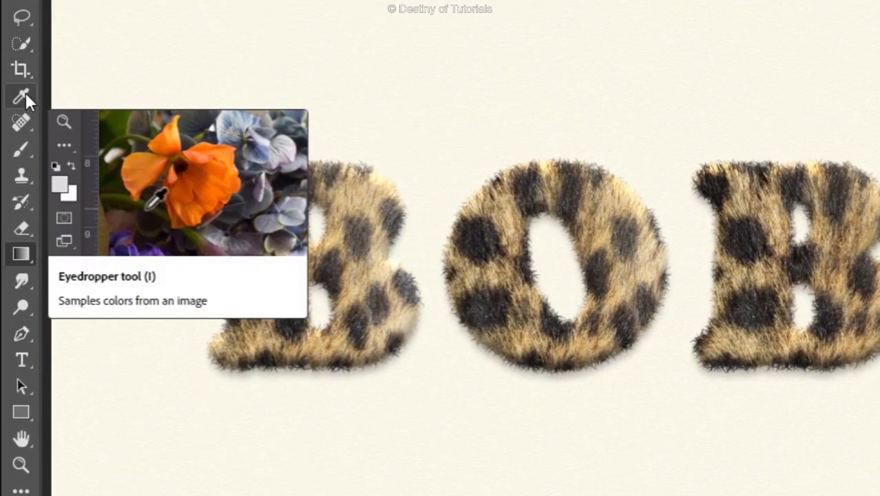
right_click(23, 252)
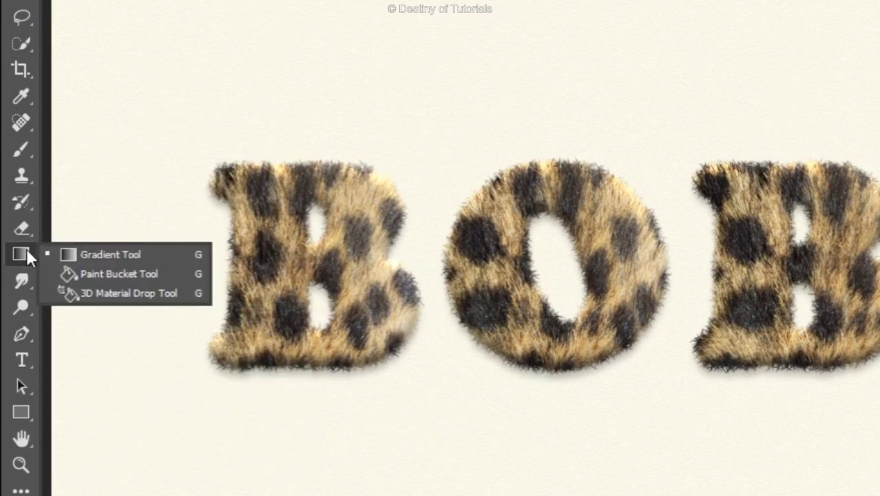
left_click(79, 254)
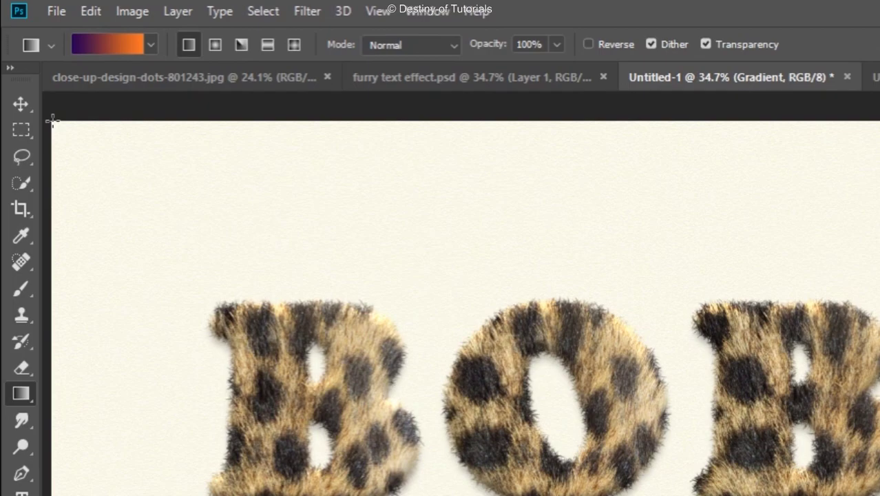
left_click_drag(52, 121, 879, 495)
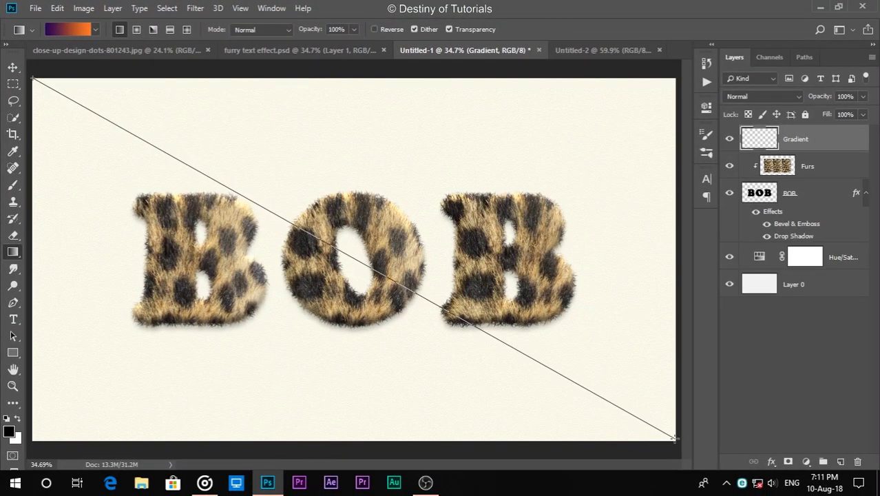
left_click_drag(675, 439, 676, 439)
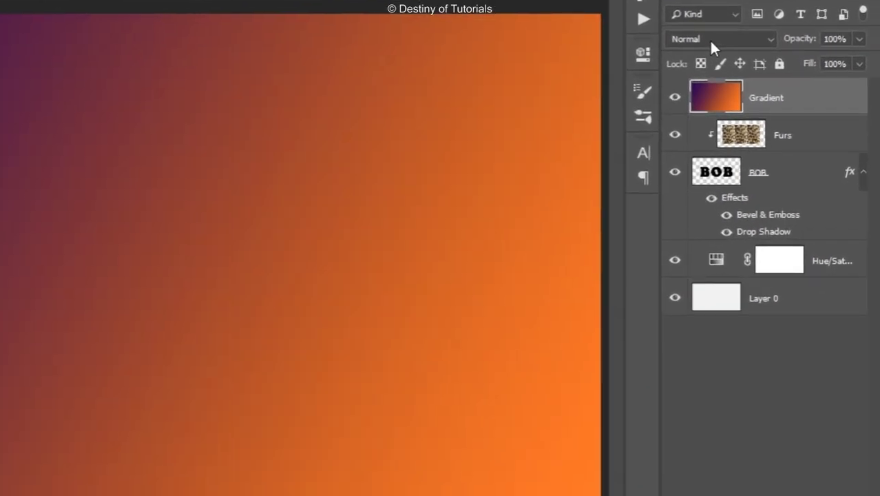
- Set the Gradient layer's blend mode to Soft Light and its opacity to 50%
left_click(712, 41)
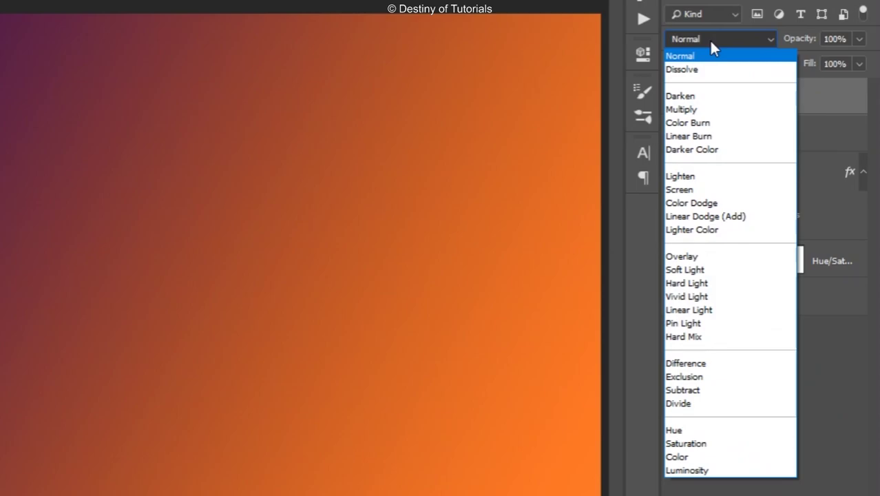
left_click(723, 270)
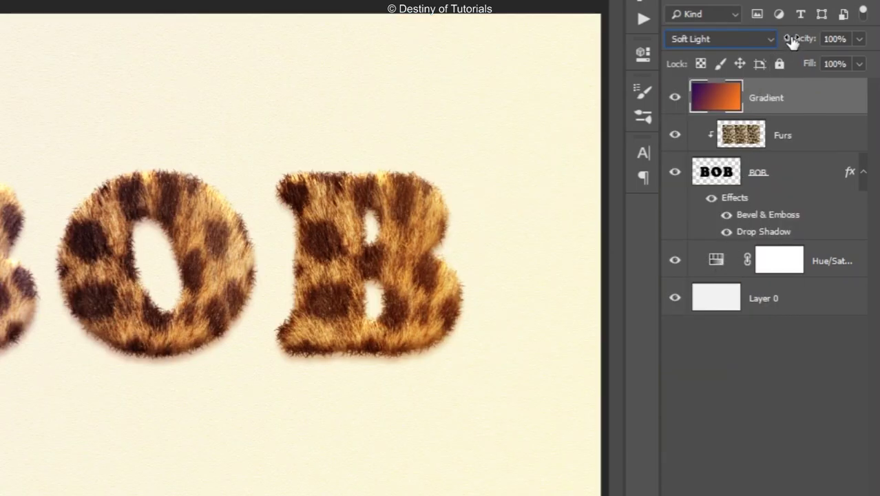
left_click_drag(792, 41, 753, 51)
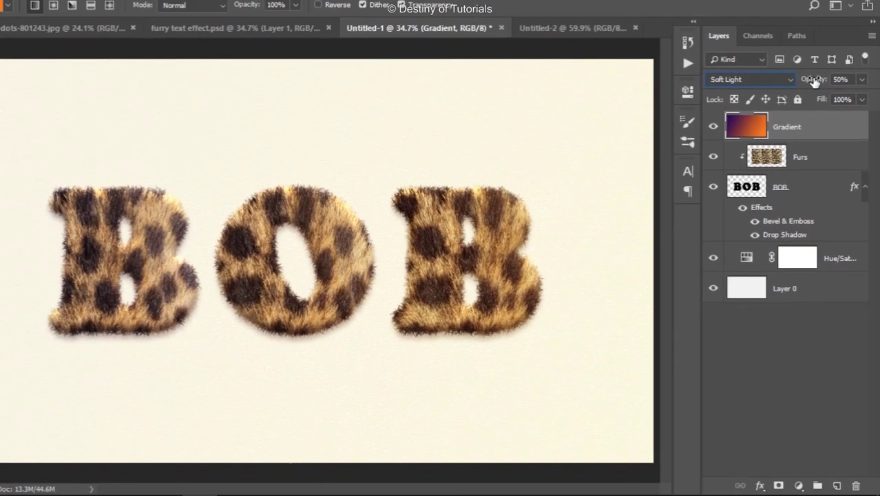